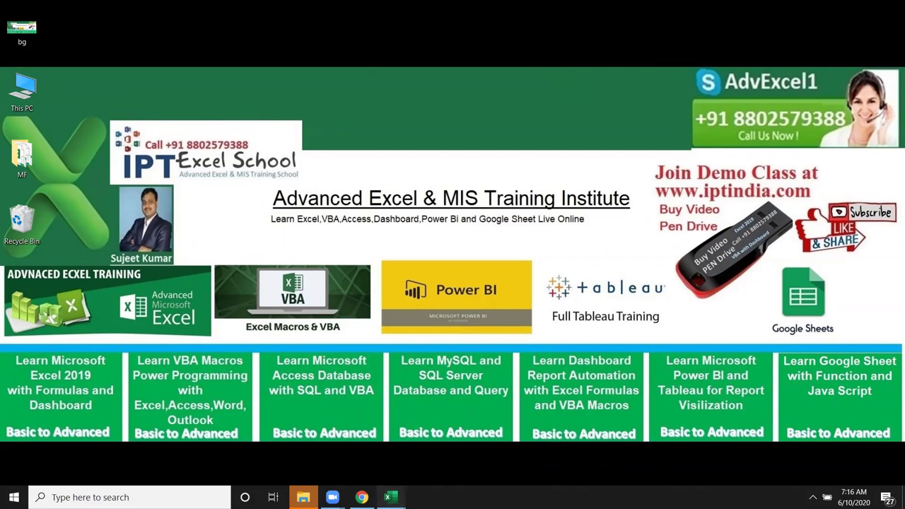
Bring Book2 to the front and browse the customer data on sheets D1, D2 and D3.
mouse_move(390, 497)
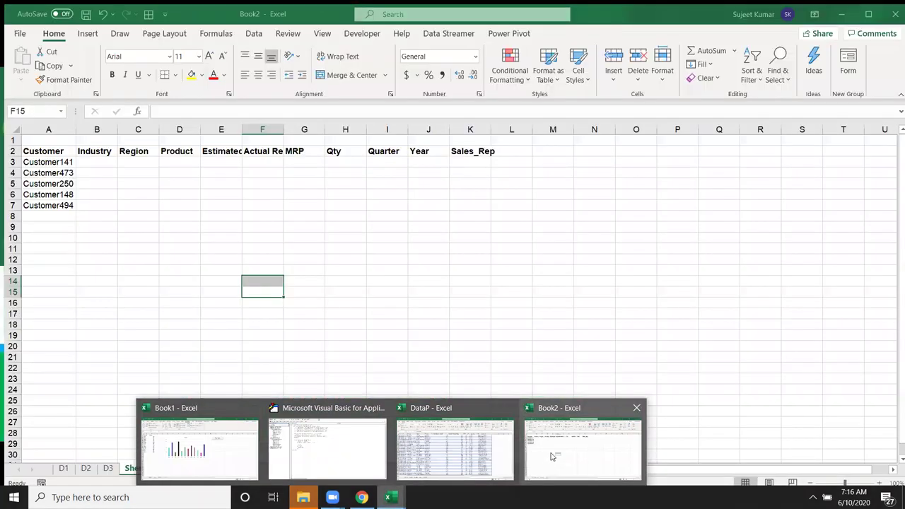
click(551, 453)
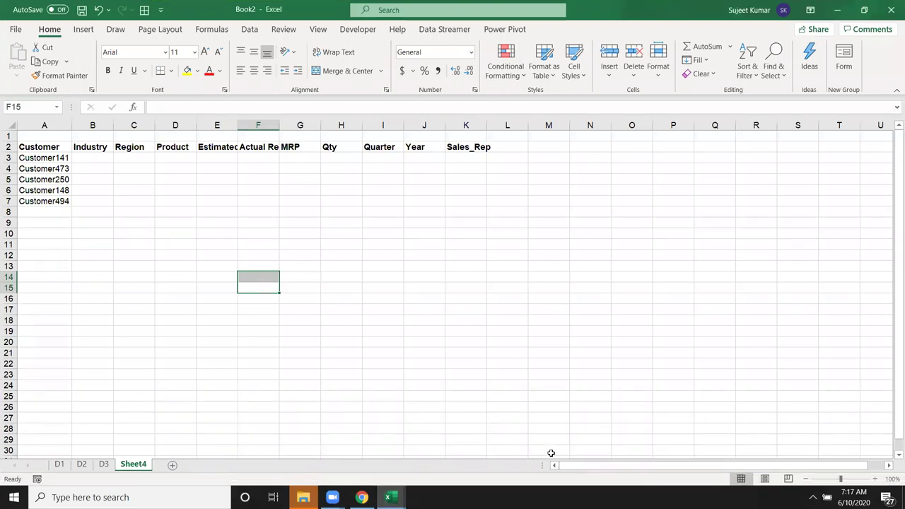
click(59, 464)
click(82, 464)
click(104, 463)
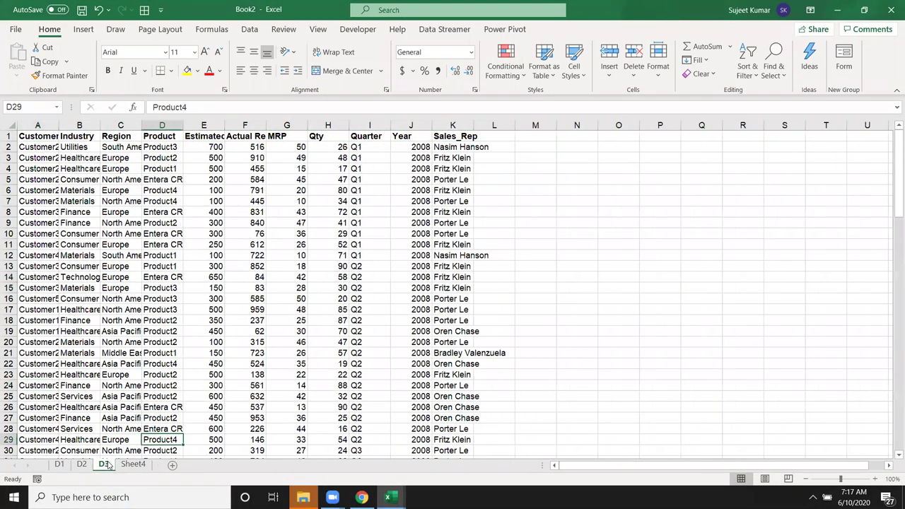
click(59, 463)
click(35, 181)
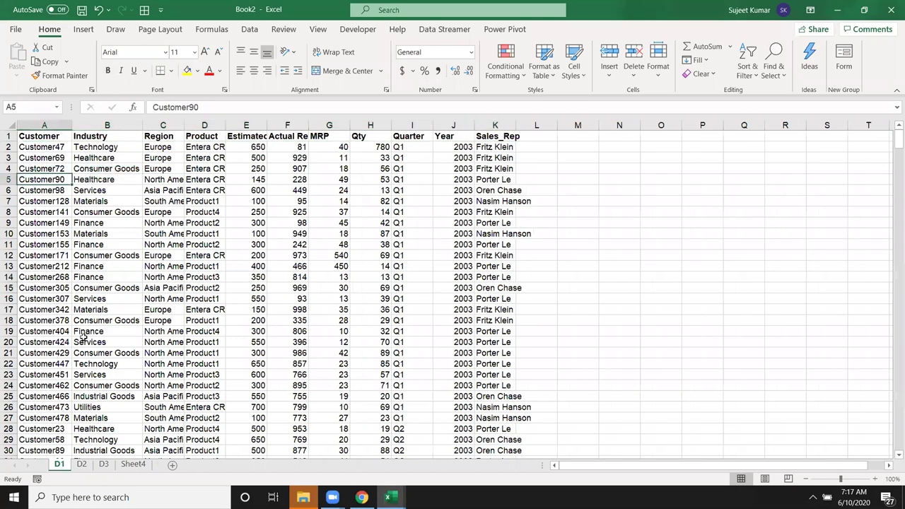
click(81, 464)
click(53, 374)
click(103, 464)
click(48, 384)
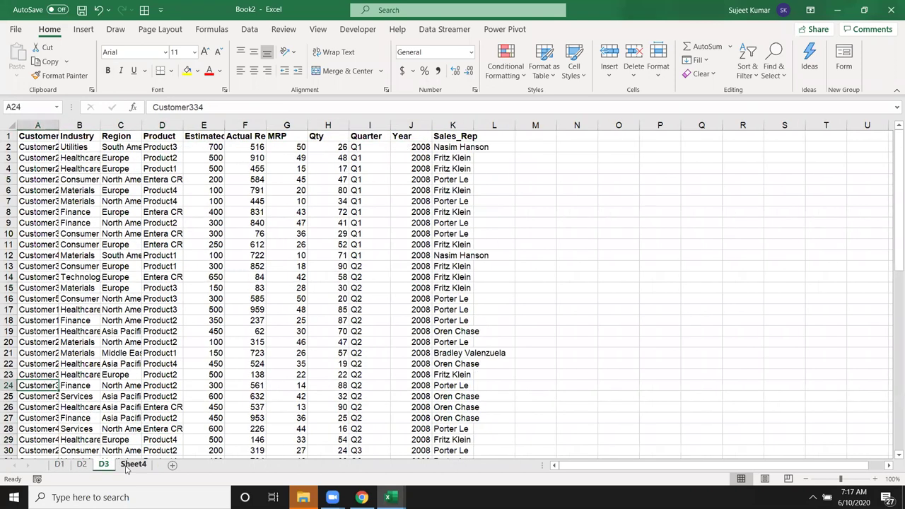
On Sheet4, review the five customer IDs and empty Industry area, then select B3.
click(131, 464)
drag(36, 160, 36, 203)
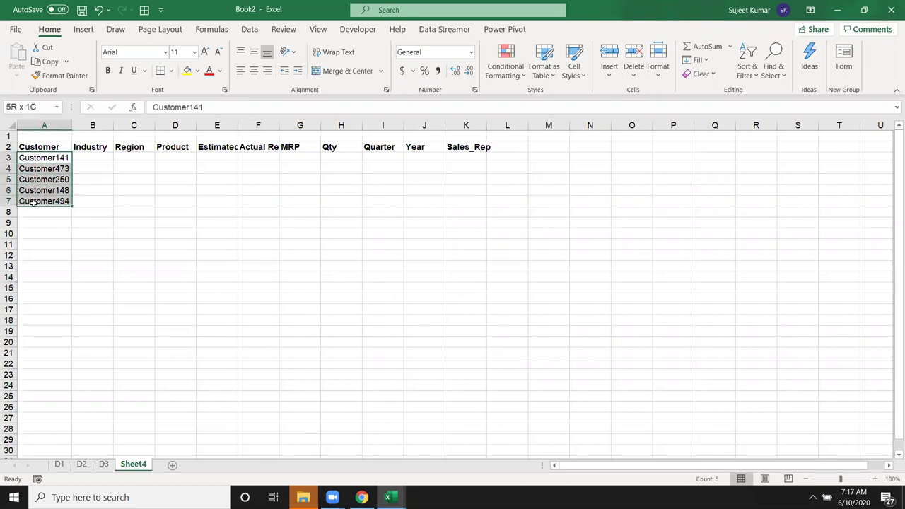
click(92, 158)
drag(92, 157, 485, 203)
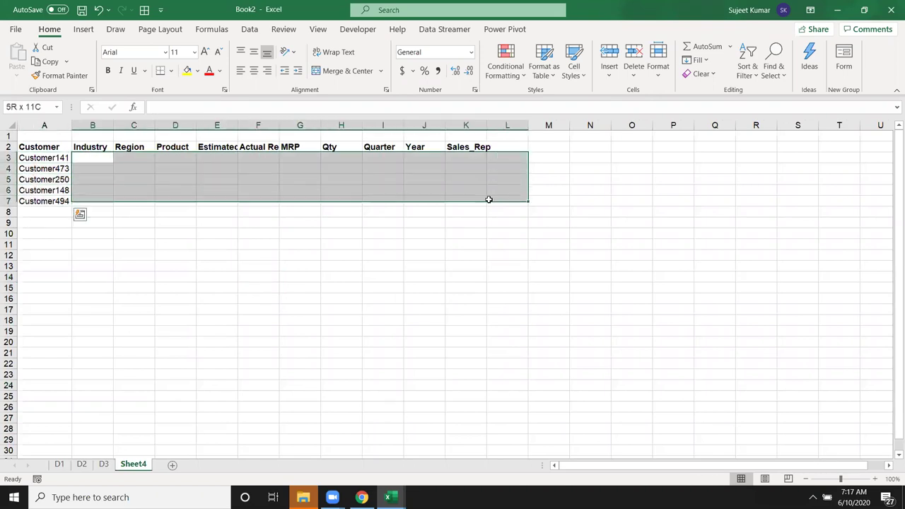
click(54, 162)
click(46, 188)
click(67, 173)
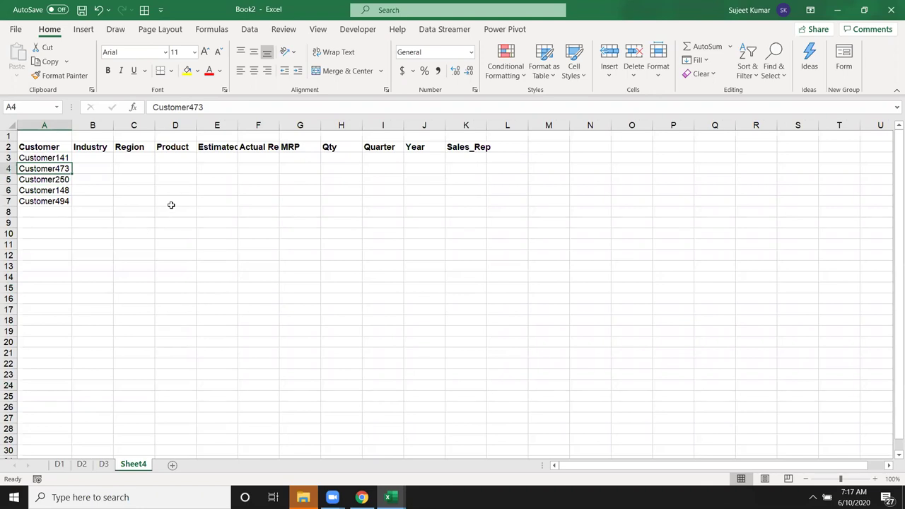
click(87, 161)
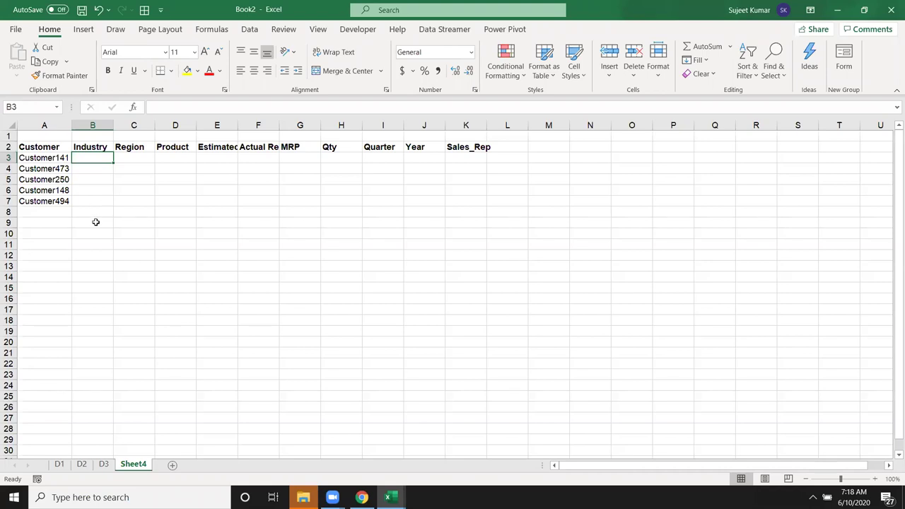
Enter =VLOOKUP(A3,'D1'!A:K,2,0) in Industry cell B3.
text(=vl)
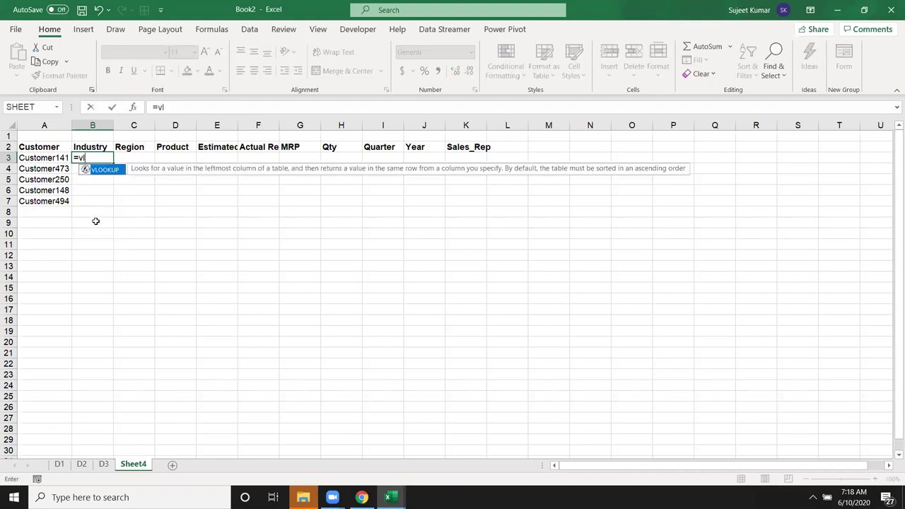
key(Tab)
key(Left)
text(,)
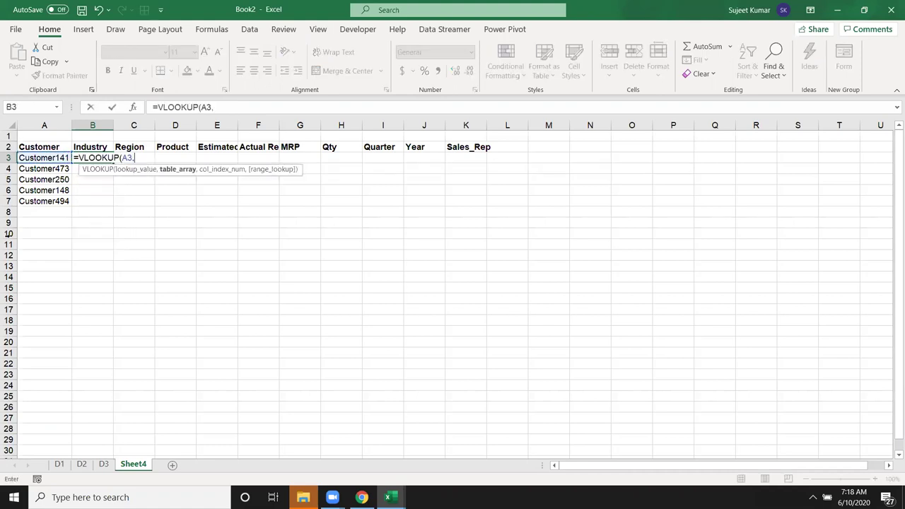
click(60, 464)
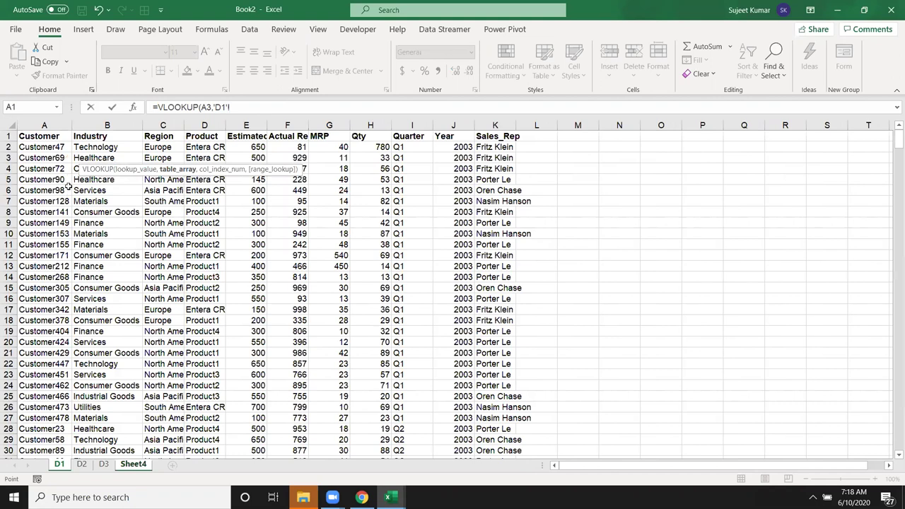
click(57, 125)
drag(170, 118, 484, 92)
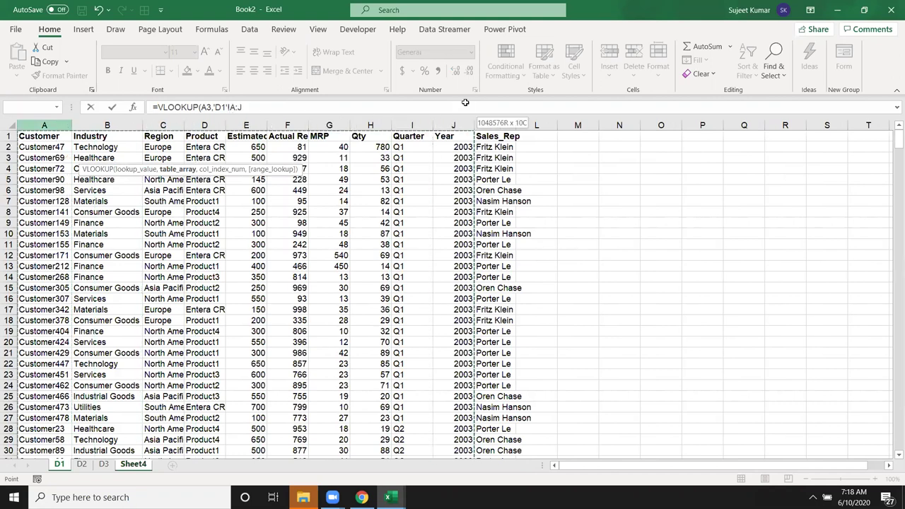
text(,)
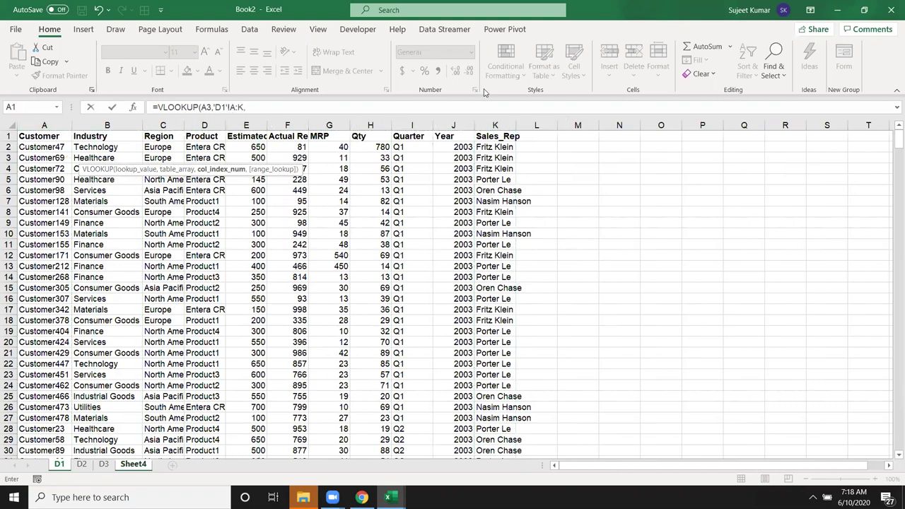
text(2,0))
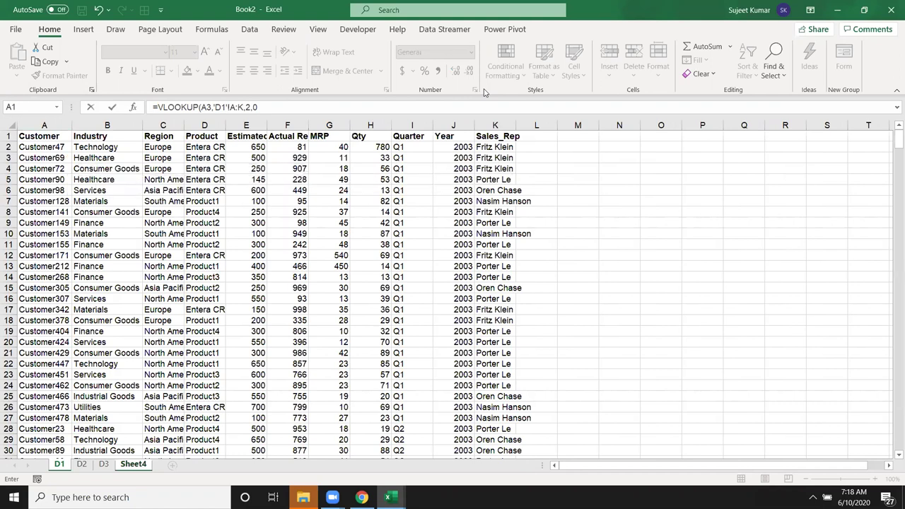
key(ctrl+Return)
Fill the formula down through B7, leaving three customers showing #N/A.
key(shift+Down)
key(shift+Down)
key(shift+Down)
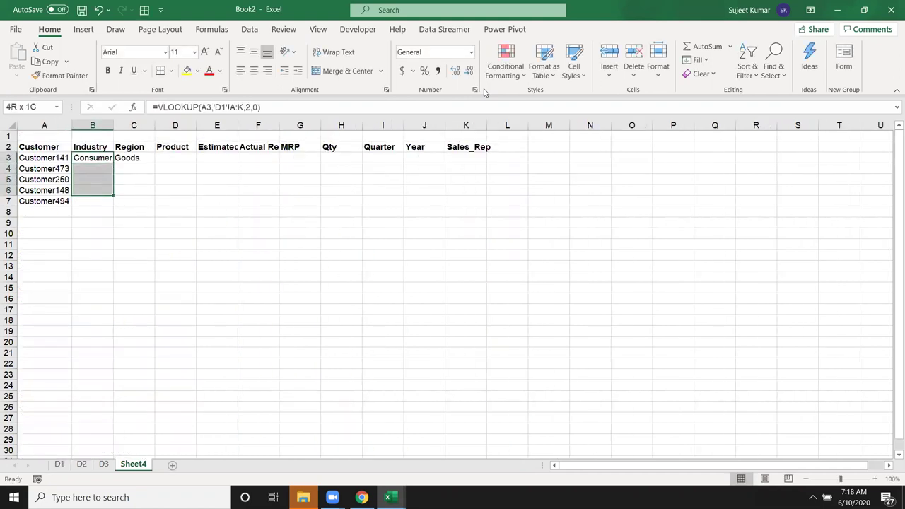
key(shift+Down)
key(ctrl+d)
key(Up)
key(Down)
key(Down)
key(Down)
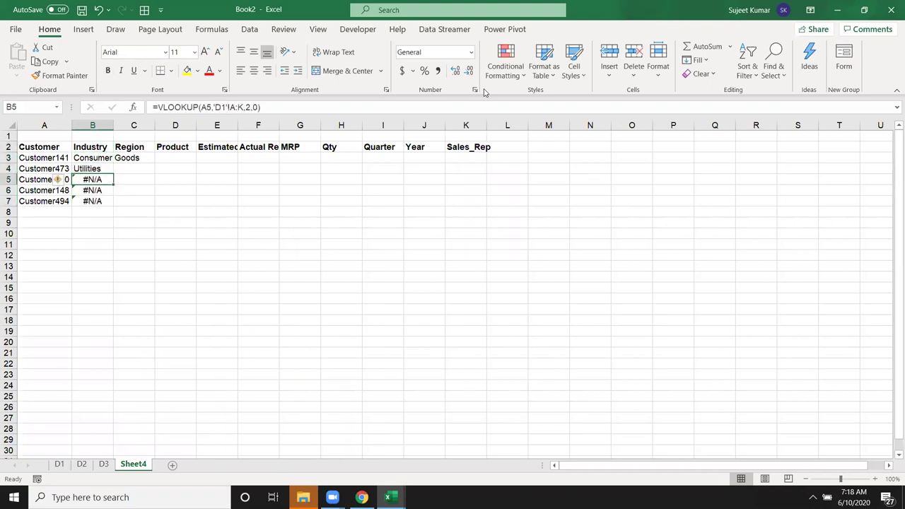
Re-enter B5 as =VLOOKUP(A5,'D2'!A:K,2,0) to find Customer250's Materials industry.
text(=)
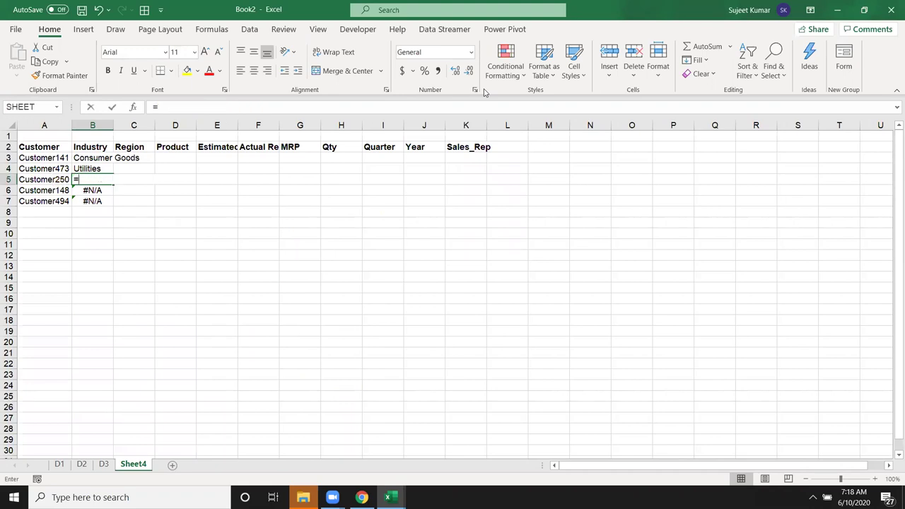
text(vl)
key(Tab)
key(Left)
text(,)
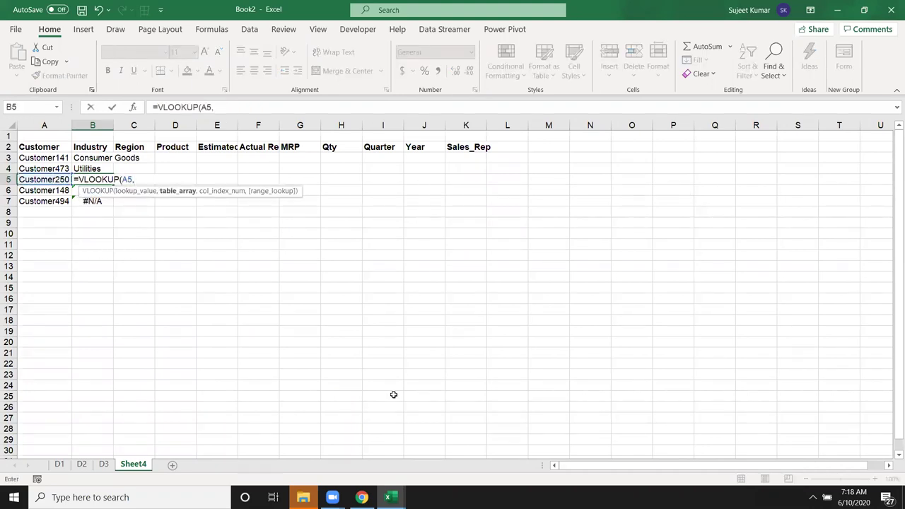
click(82, 468)
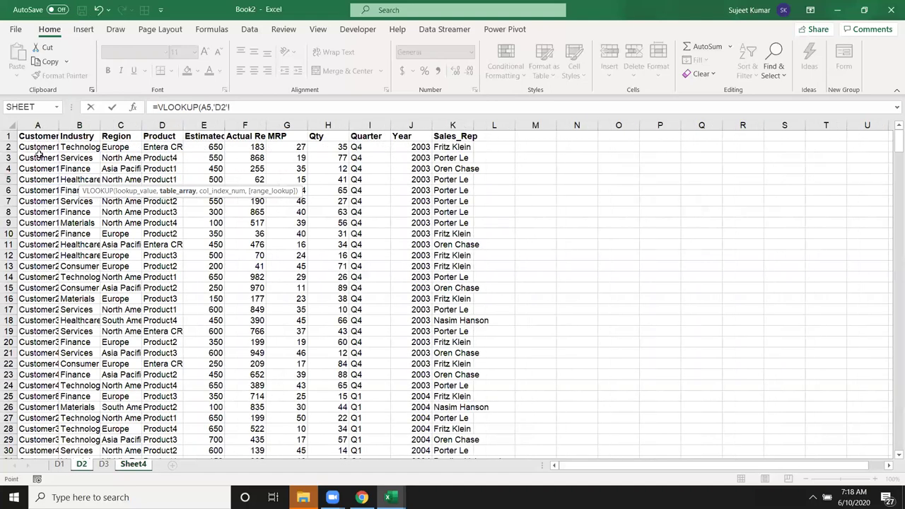
click(38, 125)
drag(234, 138, 453, 127)
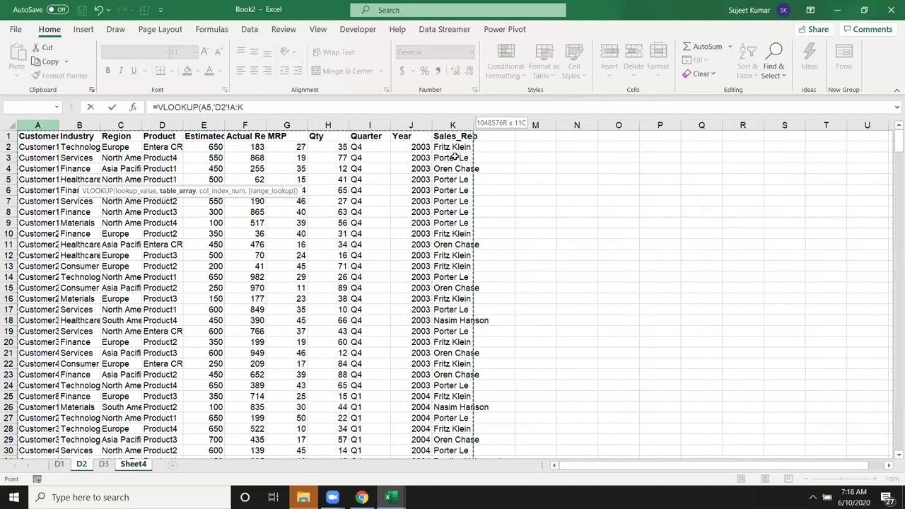
text(,2,0)
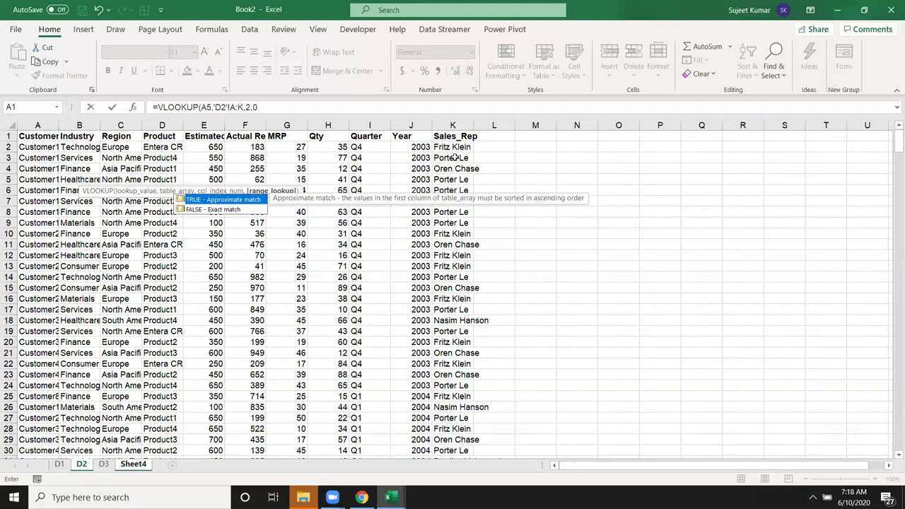
key(Return)
Compare the Industry formulas in B3:B7, then clear that range.
key(Up)
key(Down)
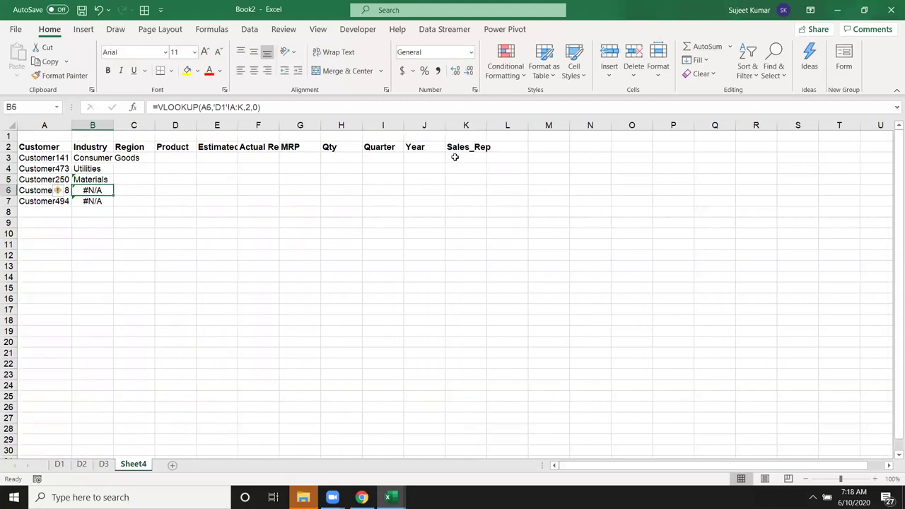
key(Up)
key(Up)
key(Down)
key(Up)
key(Up)
key(Down)
key(Down)
key(Down)
key(Up)
key(Up)
key(Up)
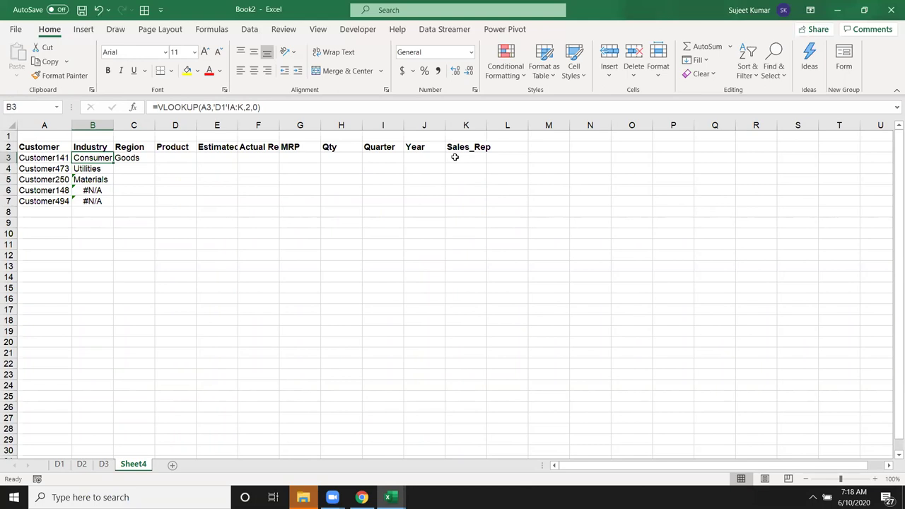
key(shift+Down)
key(shift+Down)
key(shift+Down)
key(shift+Down)
key(Delete)
key(Up)
key(Down)
Begin B3 with =IFERROR(VLOOKUP(A3,'D1'!A:K,2,0) as the primary lookup.
text(=)
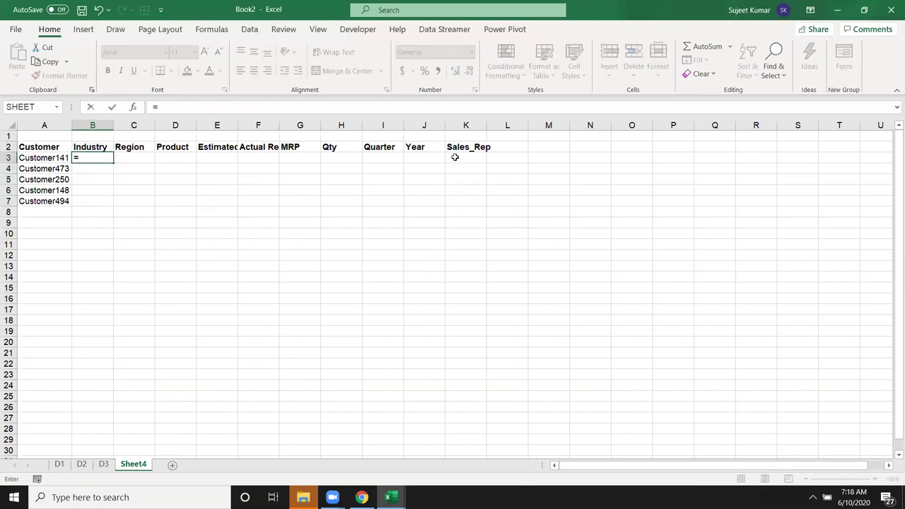
text(if)
key(Down)
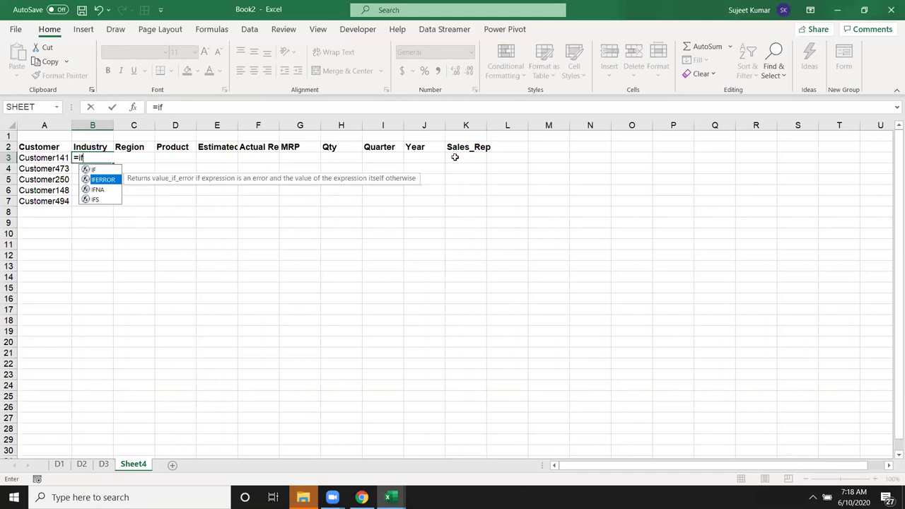
key(Tab)
text(vl)
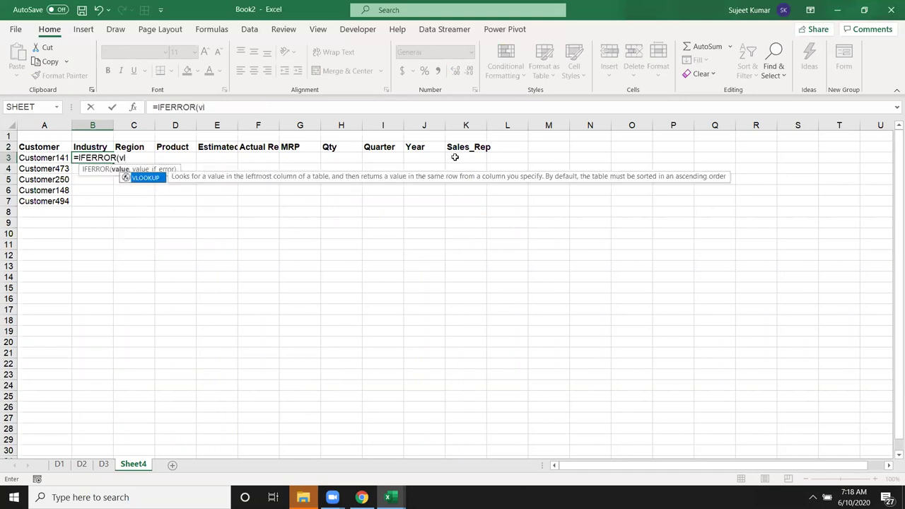
key(Tab)
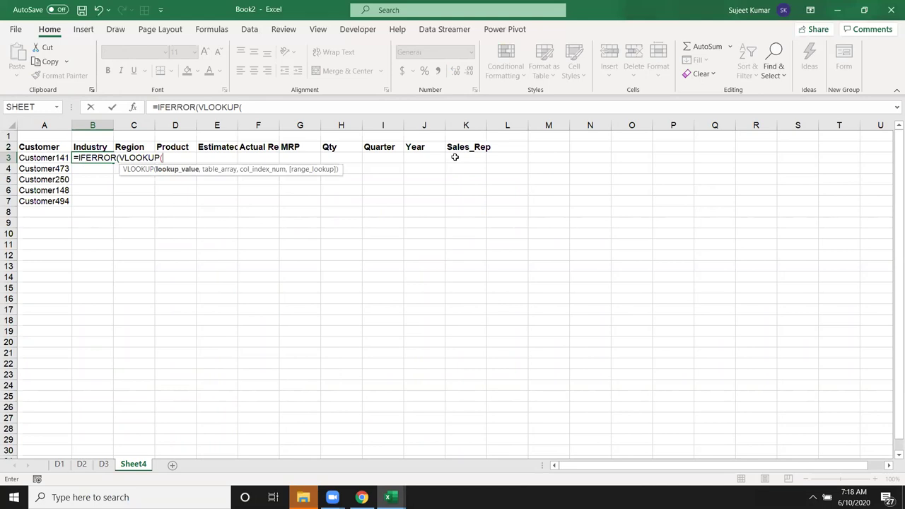
key(Left)
text(,)
click(61, 465)
mouse_move(57, 127)
mouse_down()
mouse_move(416, 156)
mouse_move(490, 147)
mouse_up()
Add a second VLOOKUP using sheet D2 columns as the fallback table.
text(,)
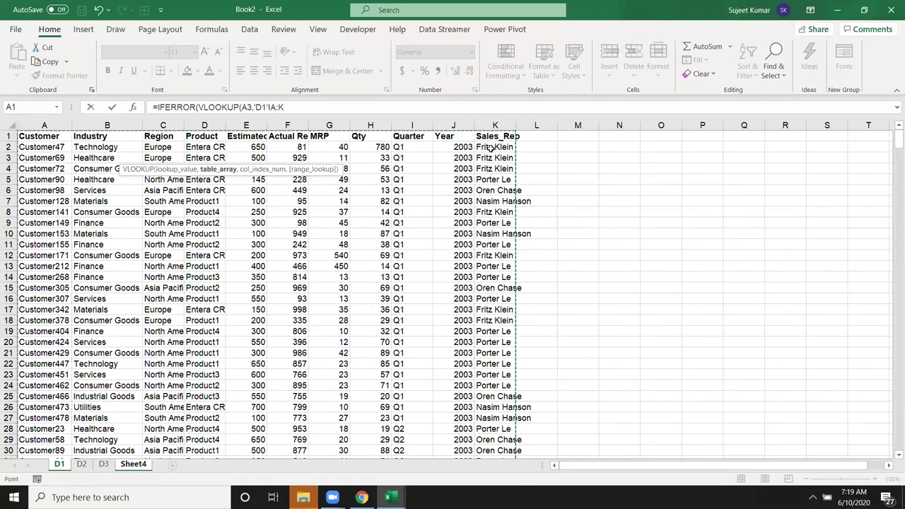
text(2,0)
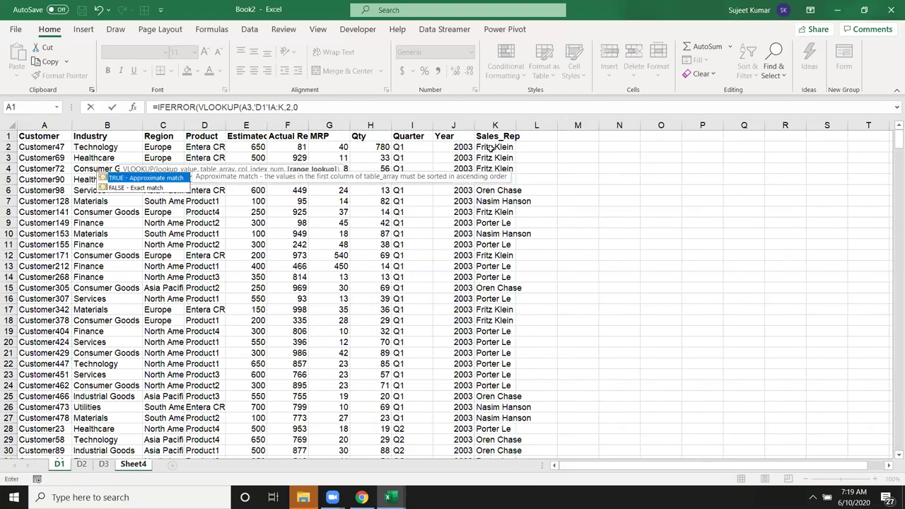
text(),vl)
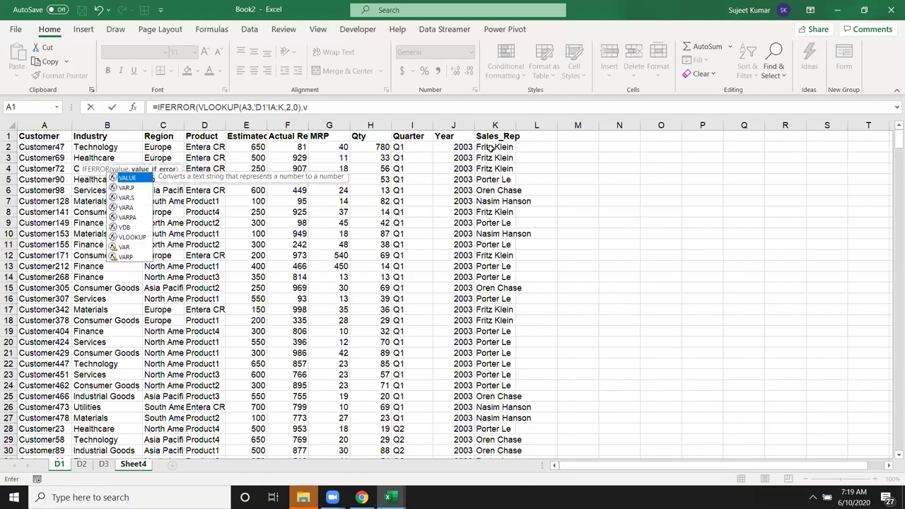
key(Tab)
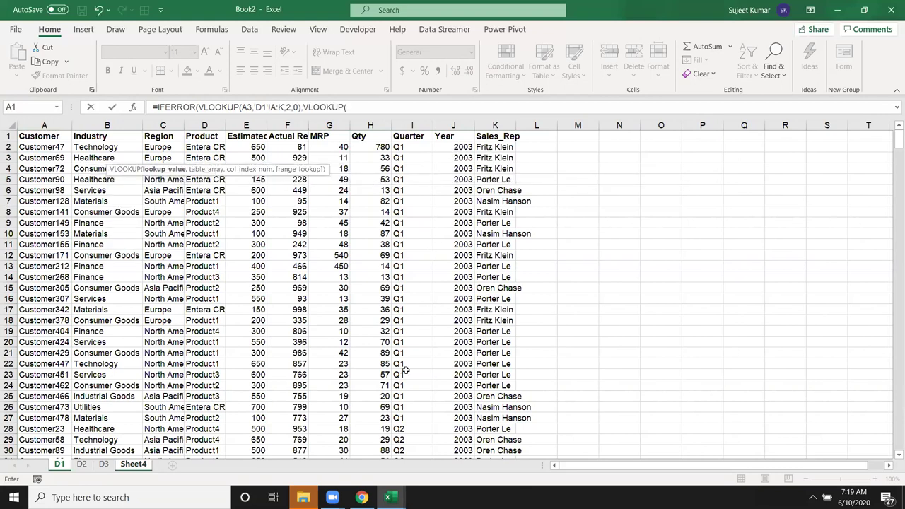
click(82, 467)
mouse_move(38, 125)
mouse_down()
mouse_move(228, 144)
mouse_move(212, 138)
mouse_up()
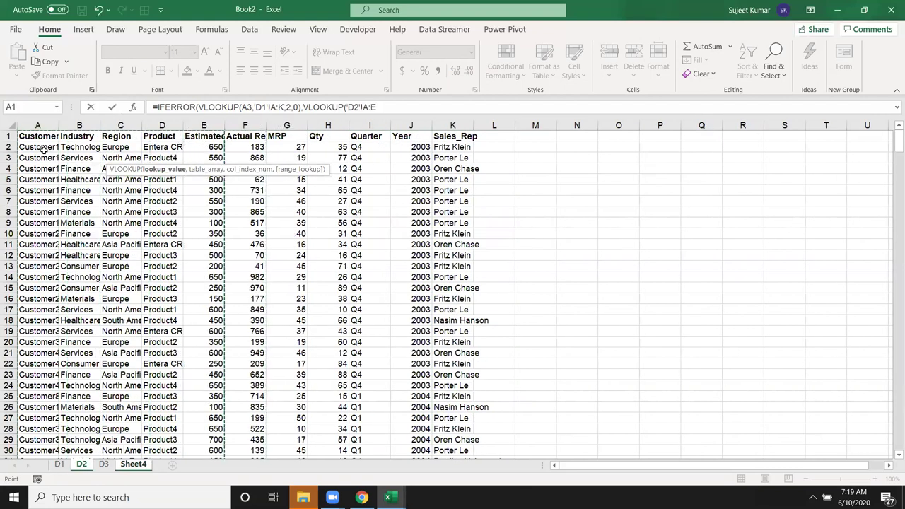
Abandon the draft and restart B3 with IFERROR referencing A3 and D1 columns A:K.
key(Escape)
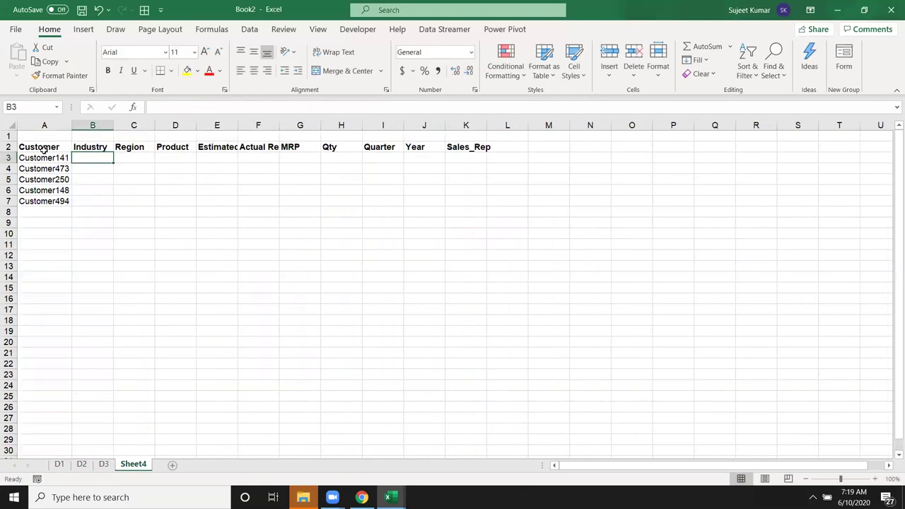
text(=if)
key(Down)
key(Tab)
click(44, 157)
text(,)
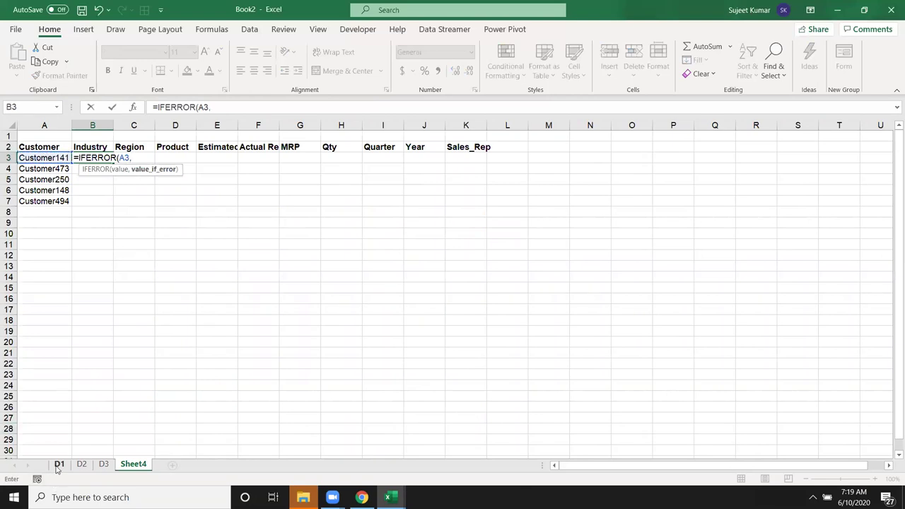
click(59, 463)
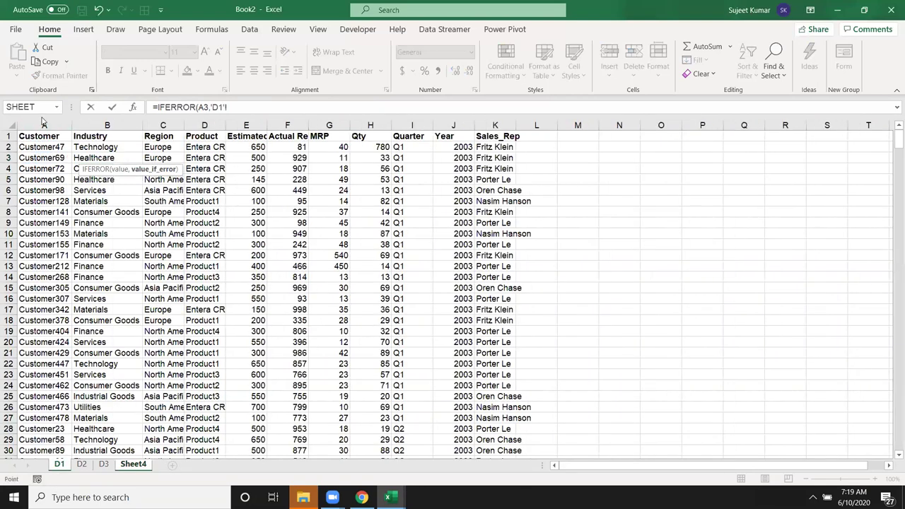
drag(43, 126, 497, 139)
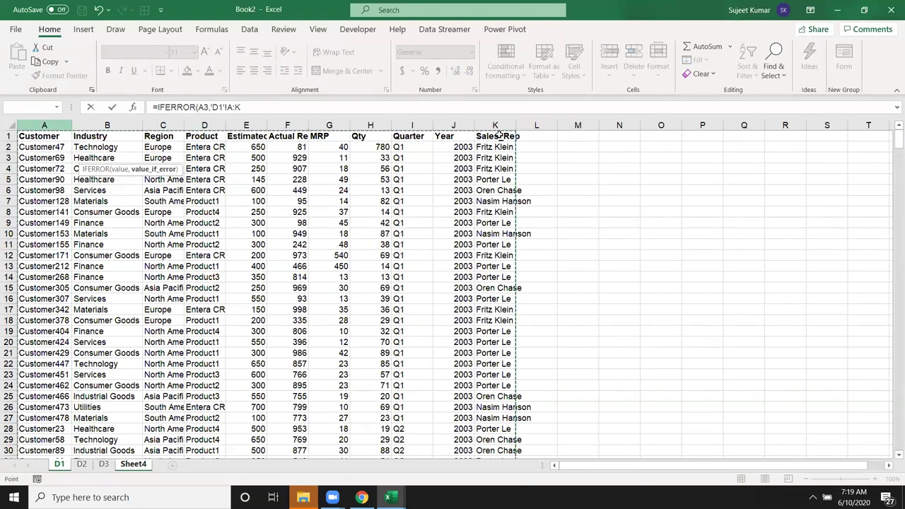
text(,2,0)
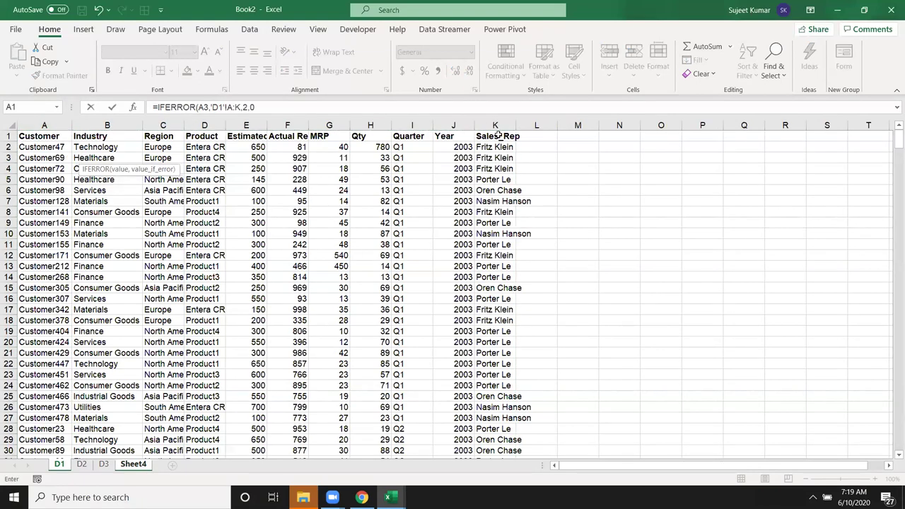
text())
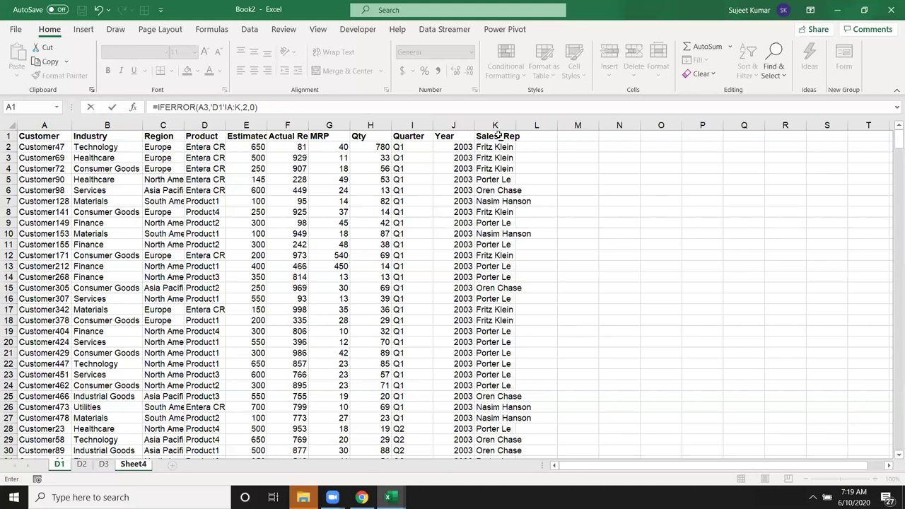
Complete B3 as =IFERROR(VLOOKUP(A3,'D1'!A:K,2,0),VLOOKUP(A3,'D2'!A:K,2,0)), accepting the correction.
click(199, 106)
text(VLOOKUP()
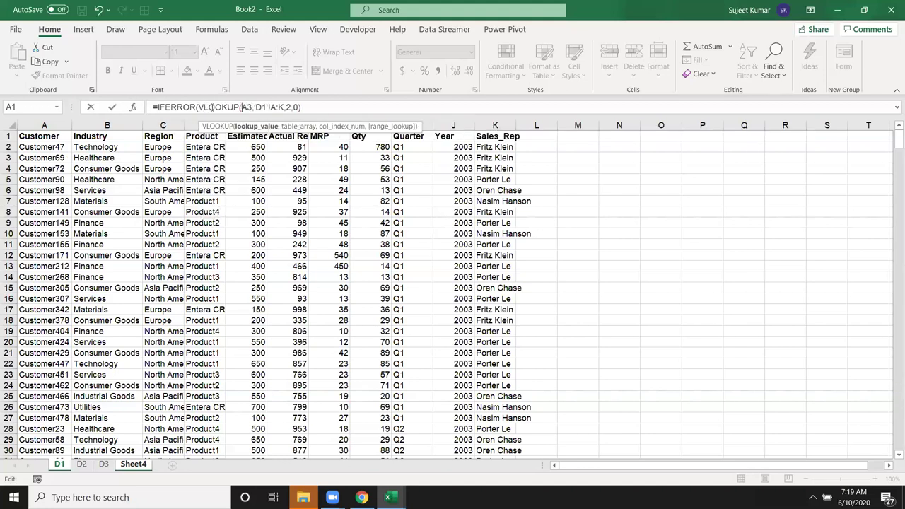
click(314, 107)
text(,)
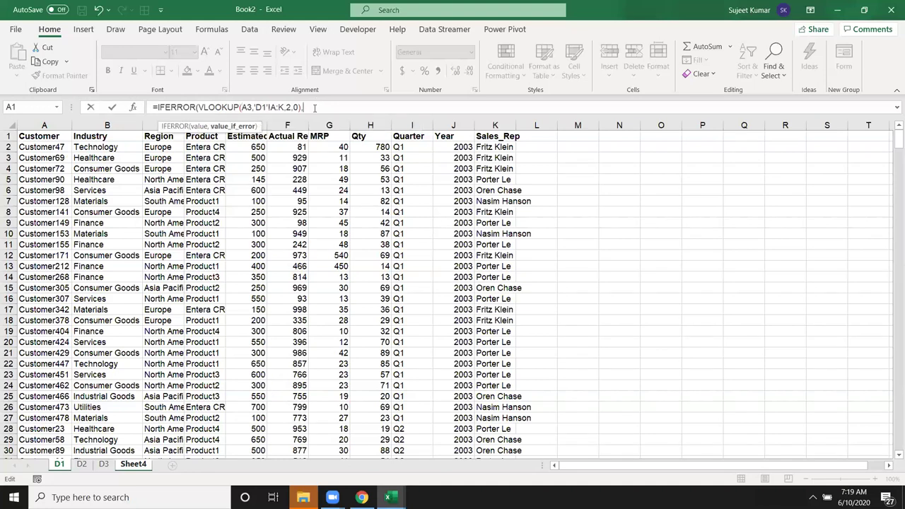
text(VLOOKUP()
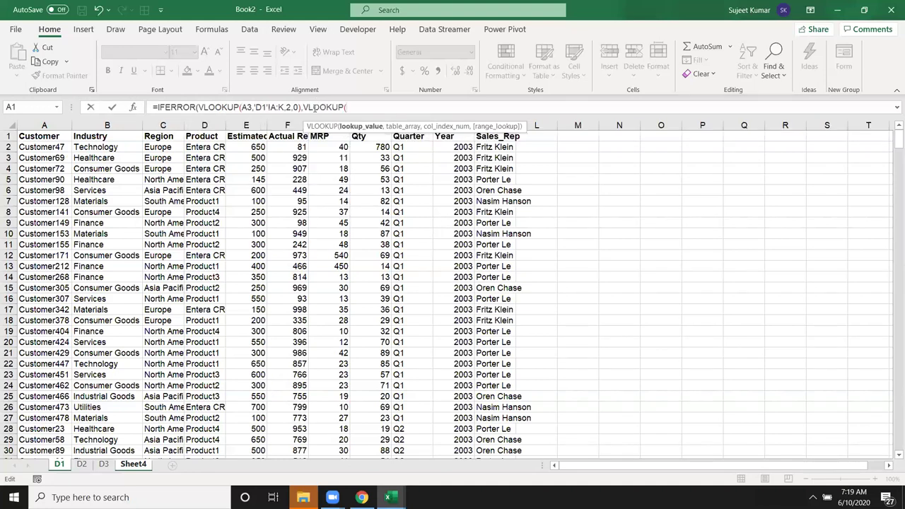
text(a)
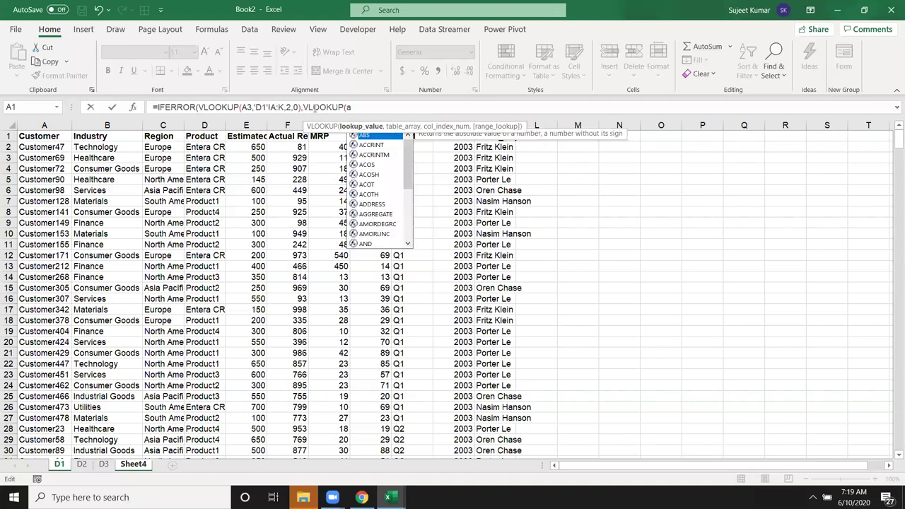
text(3,'D2'!)
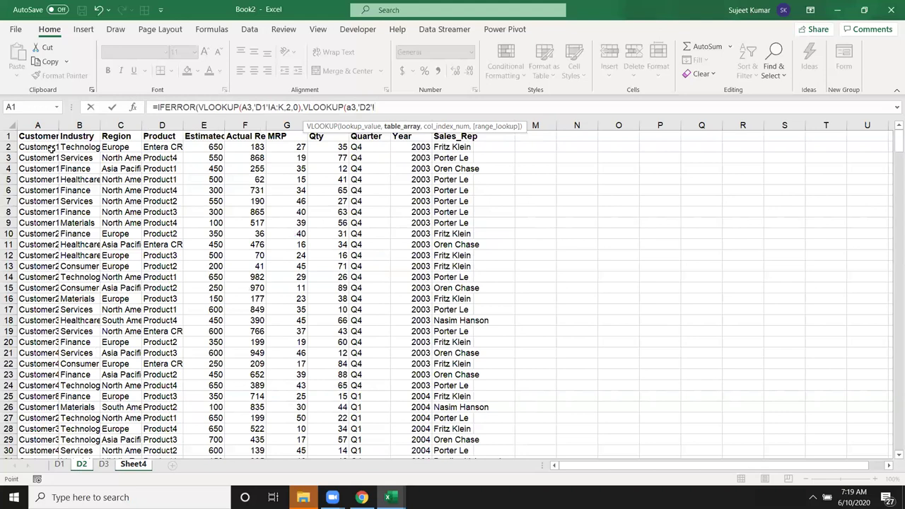
drag(38, 125, 457, 131)
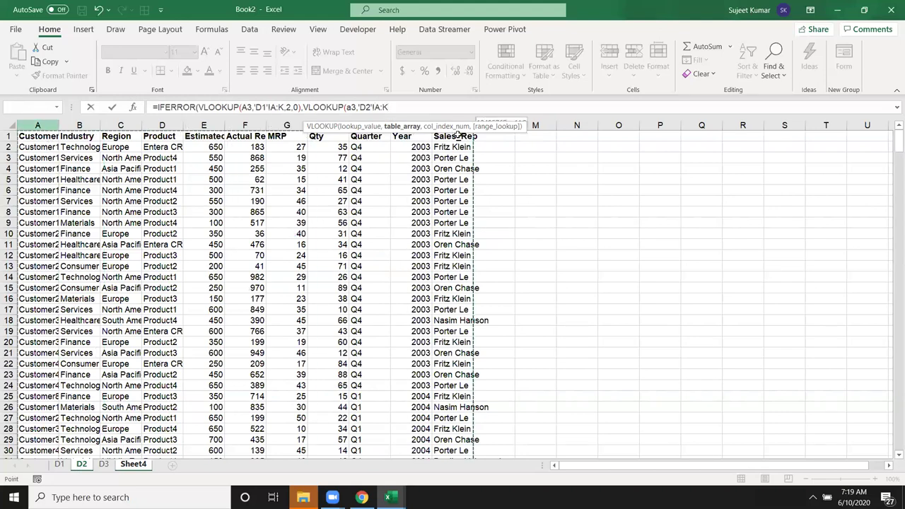
text(,2)
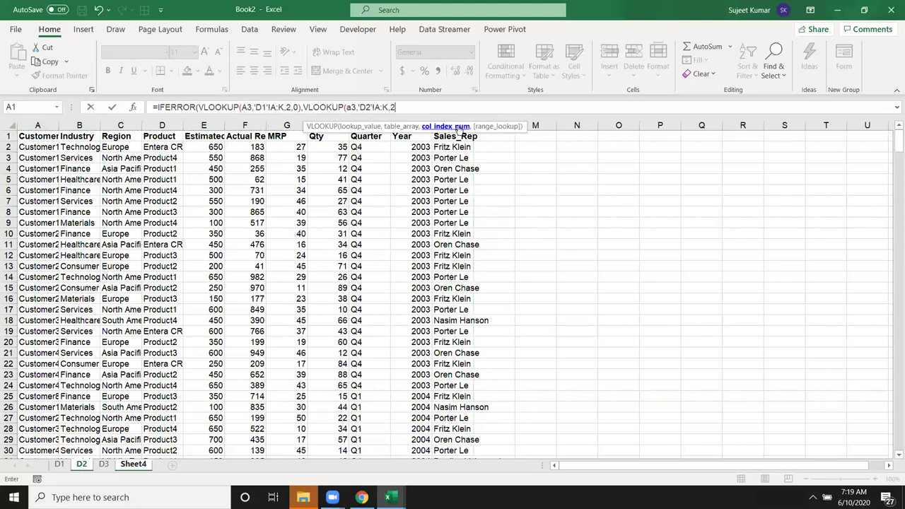
text(,0))
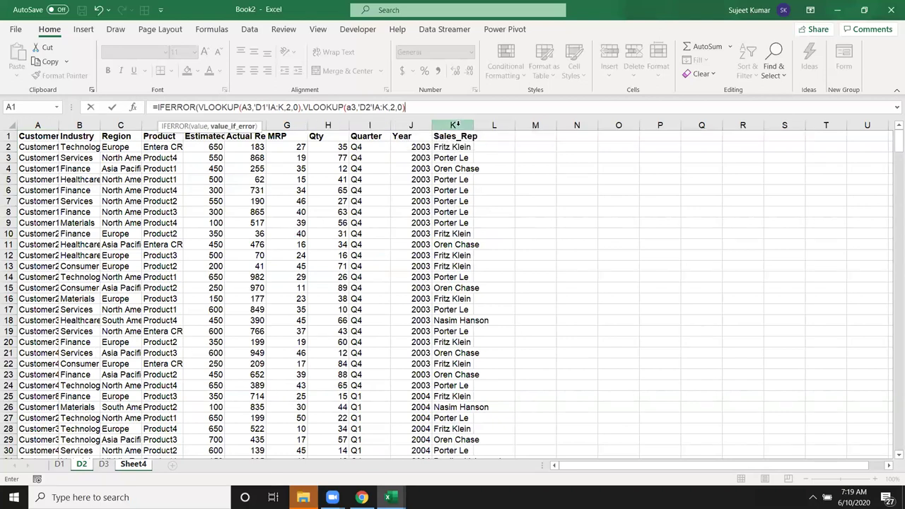
key(Return)
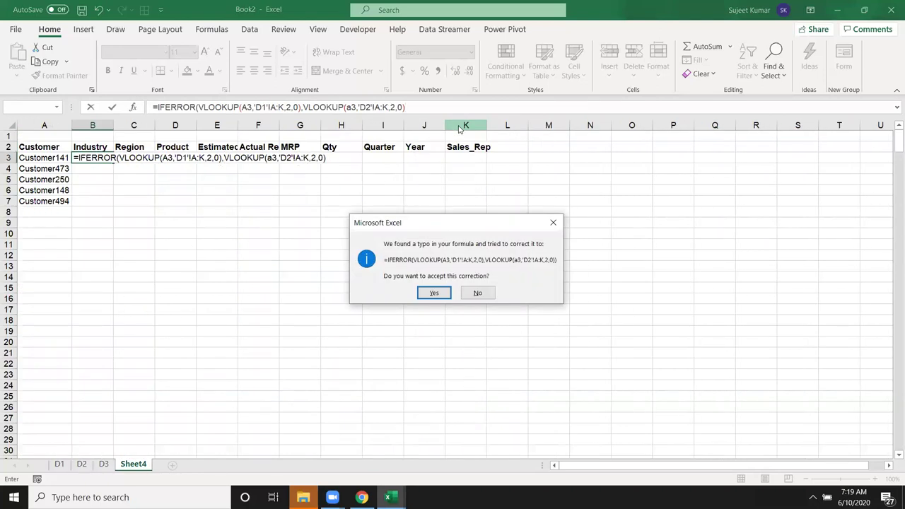
key(Return)
key(Up)
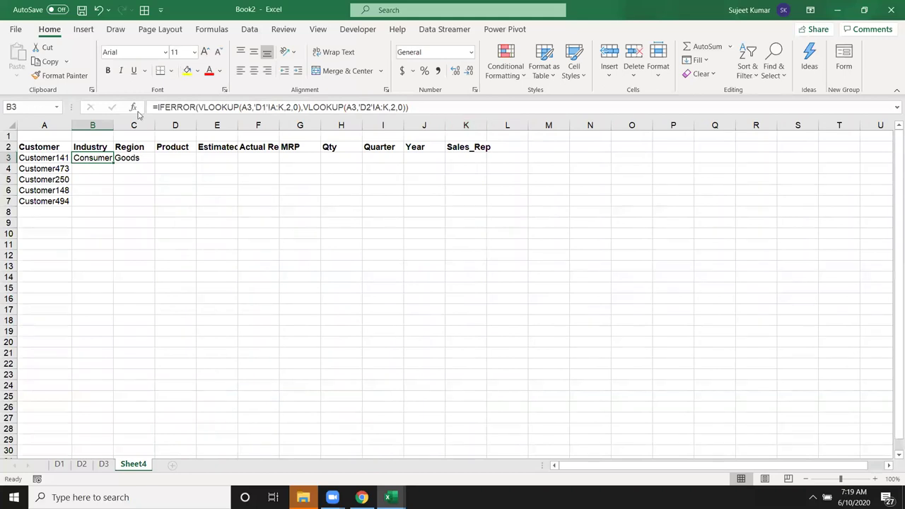
Fill B3's nested lookup to B7, yielding Consumer Goods, Utilities, Materials, #N/A, Technology.
drag(112, 162, 112, 204)
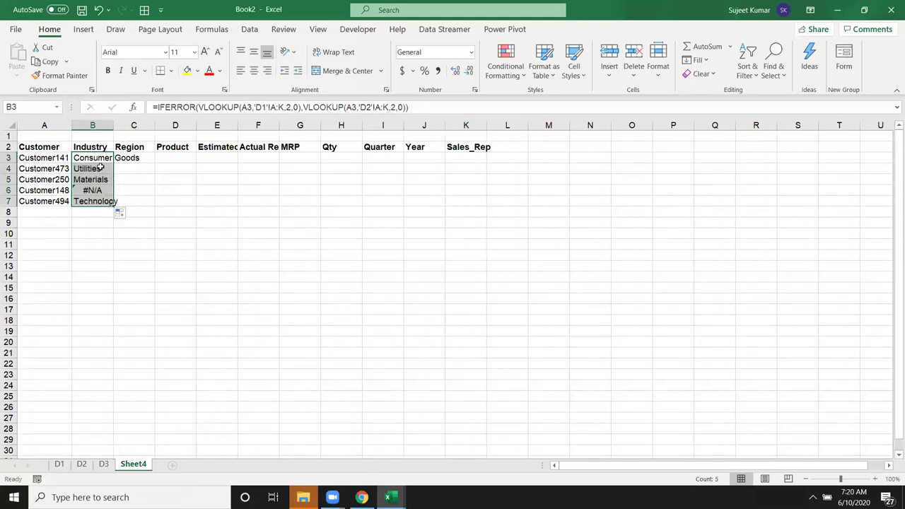
click(99, 168)
click(95, 179)
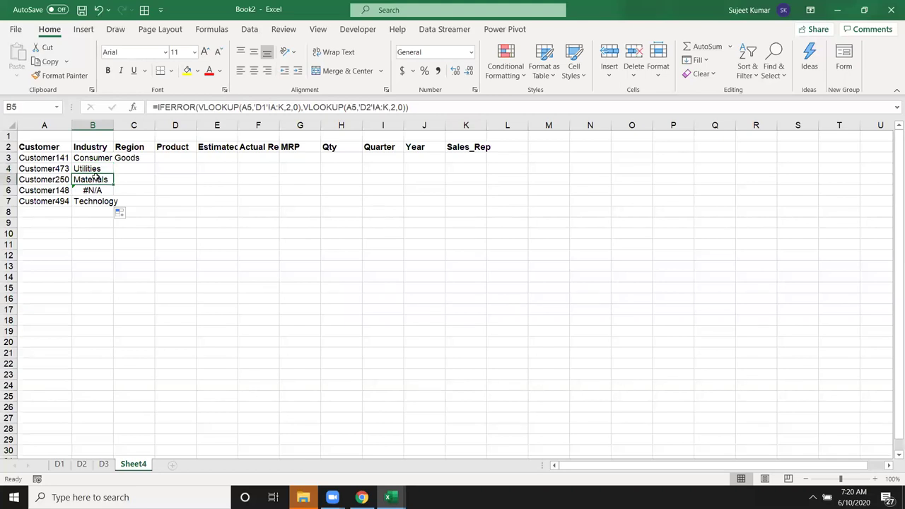
double_click(97, 159)
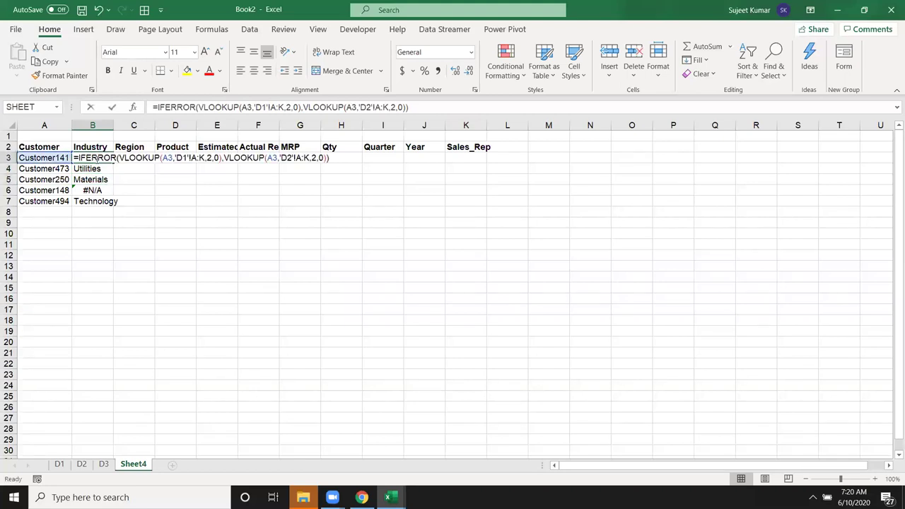
key(Escape)
click(102, 179)
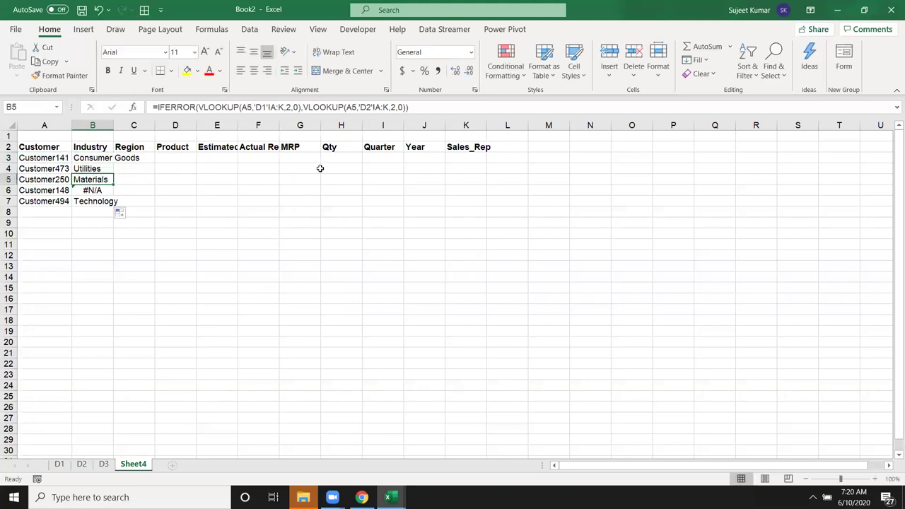
click(85, 159)
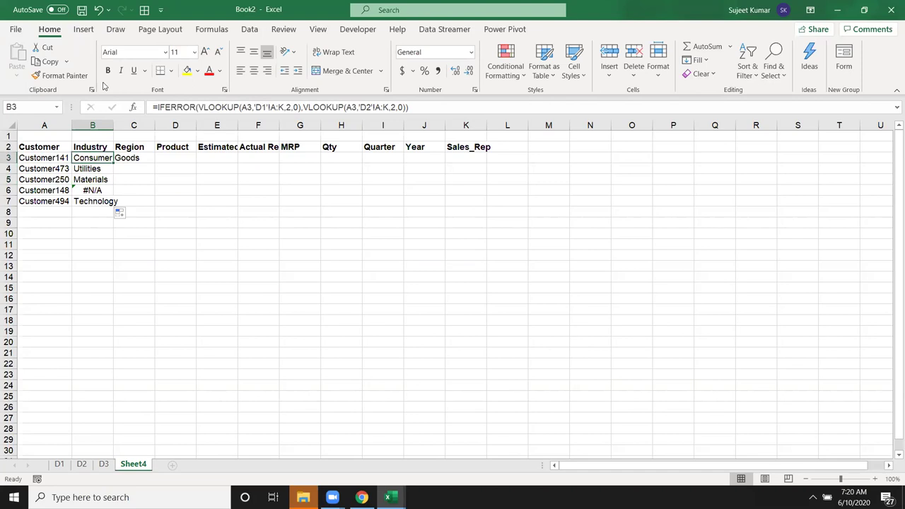
Use Evaluate Formula on B3 to confirm the D1 lookup returns Consumer Goods.
click(209, 32)
click(584, 76)
click(368, 336)
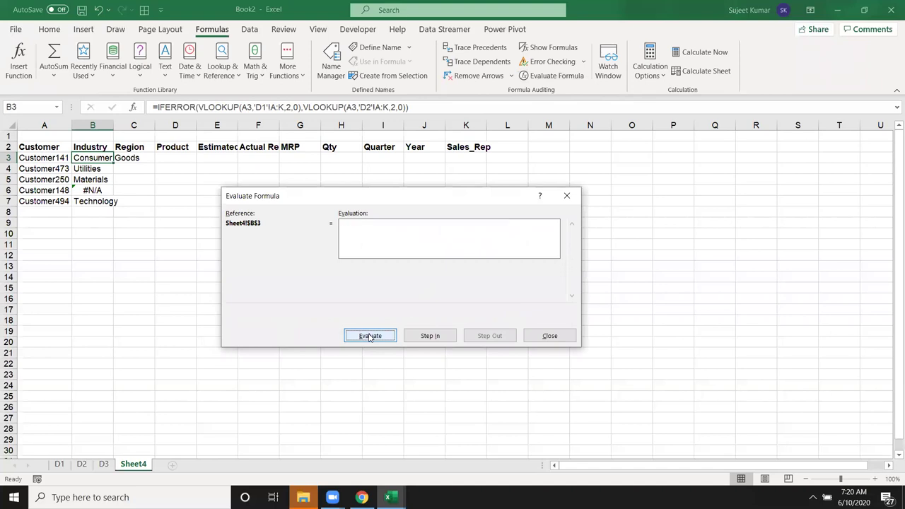
click(368, 336)
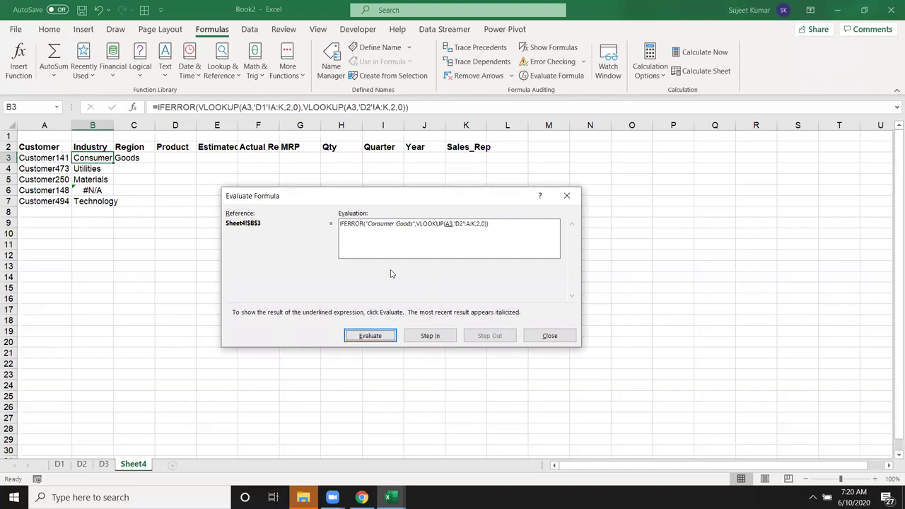
click(382, 336)
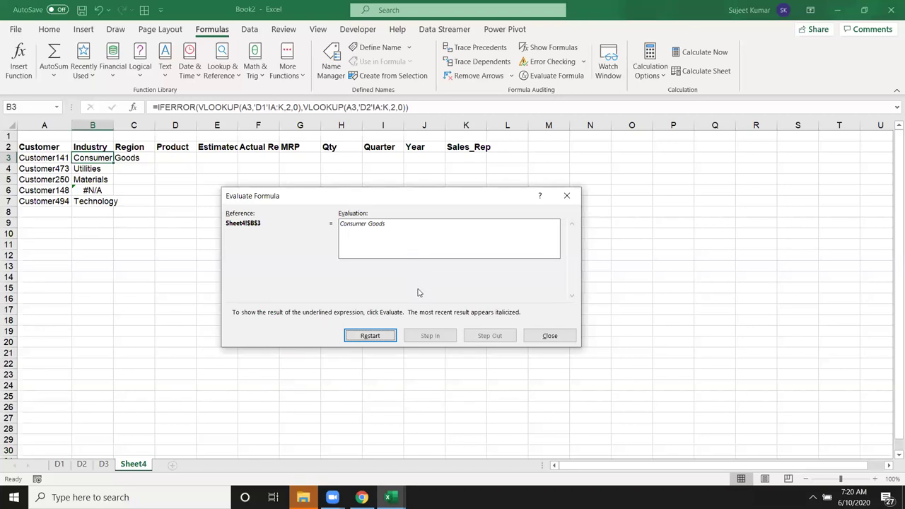
key(Escape)
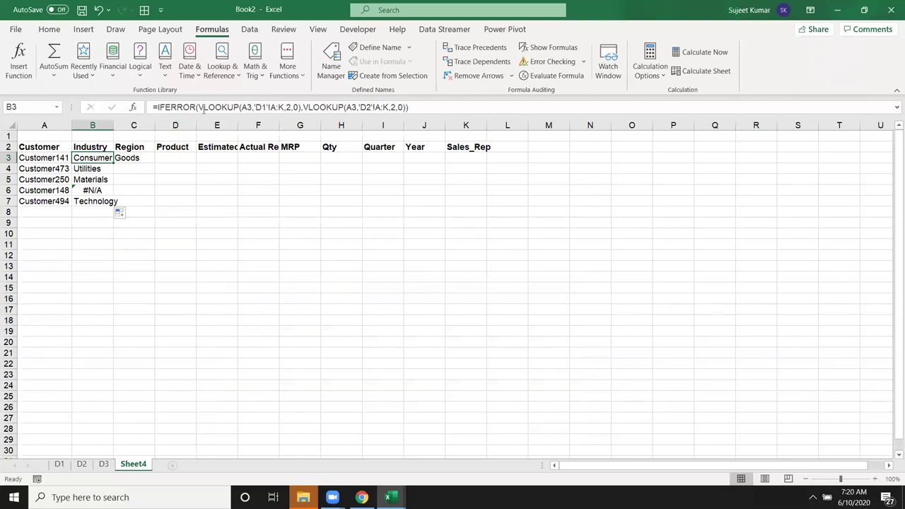
drag(198, 107, 299, 112)
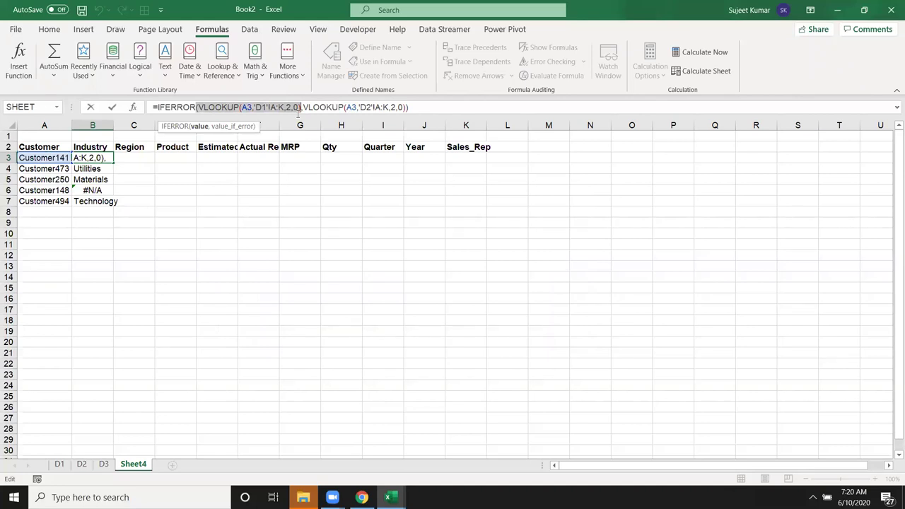
key(Return)
key(Down)
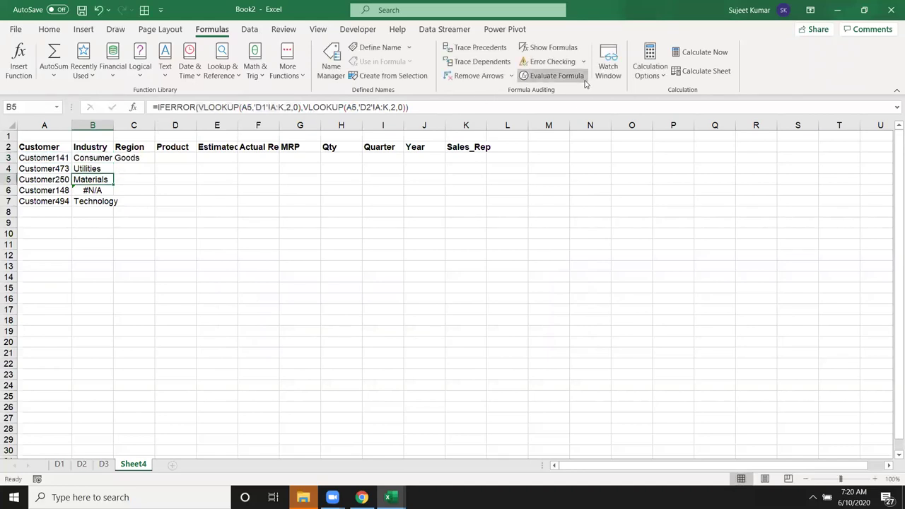
click(565, 75)
click(378, 337)
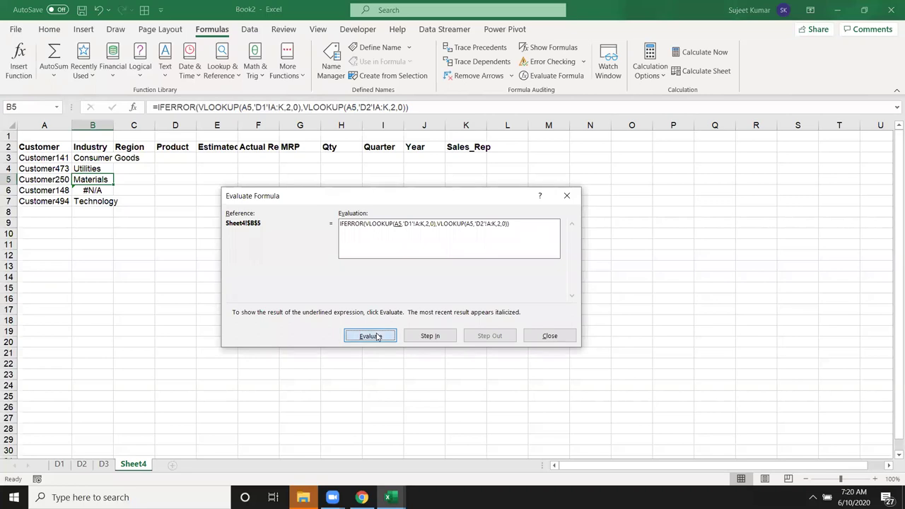
click(376, 337)
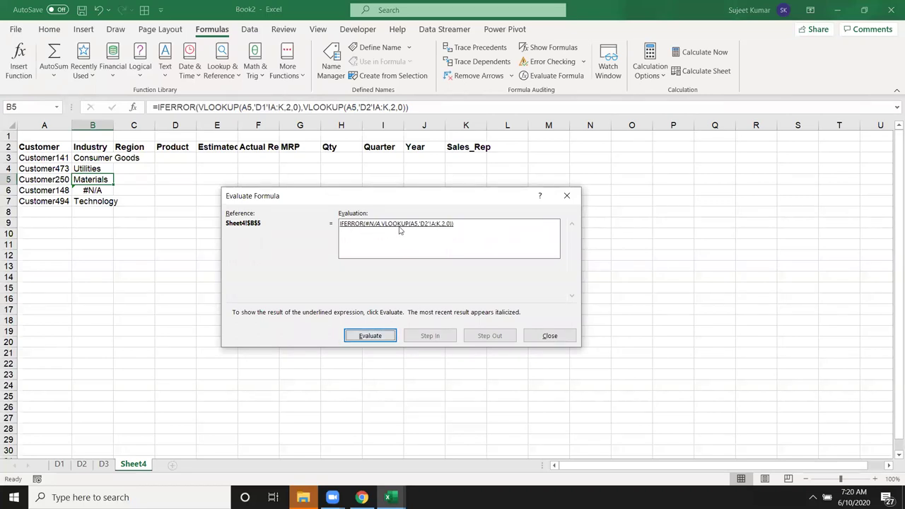
click(373, 338)
click(373, 339)
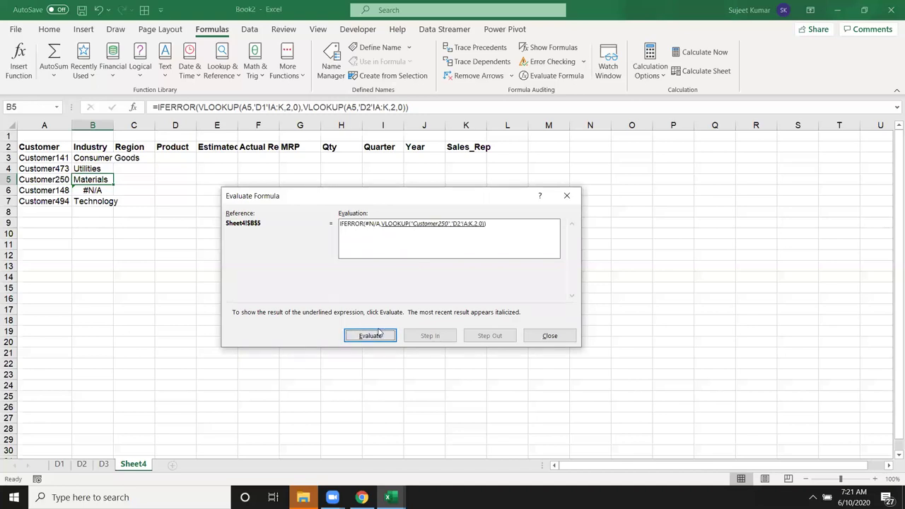
click(373, 340)
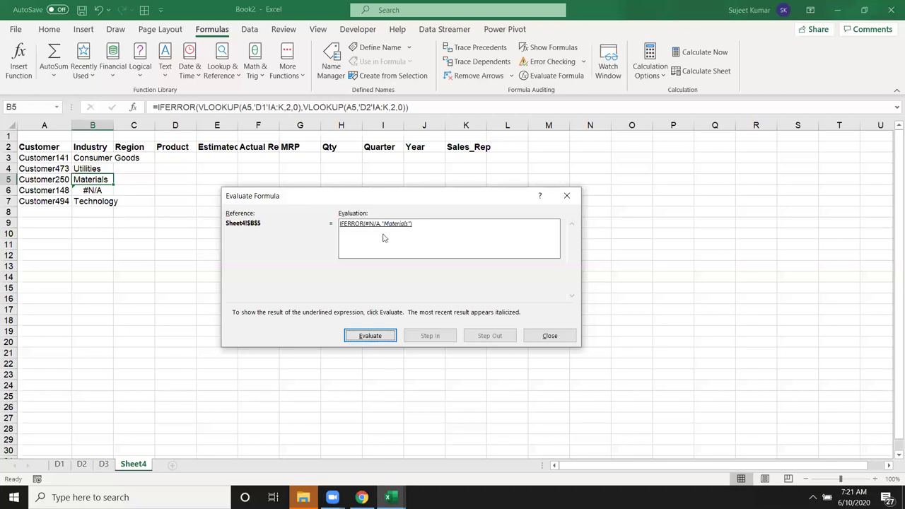
click(373, 335)
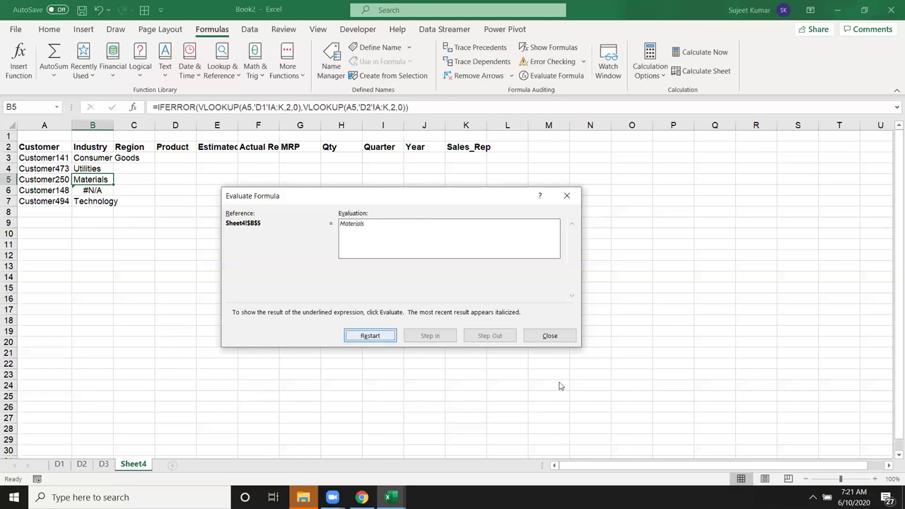
click(562, 335)
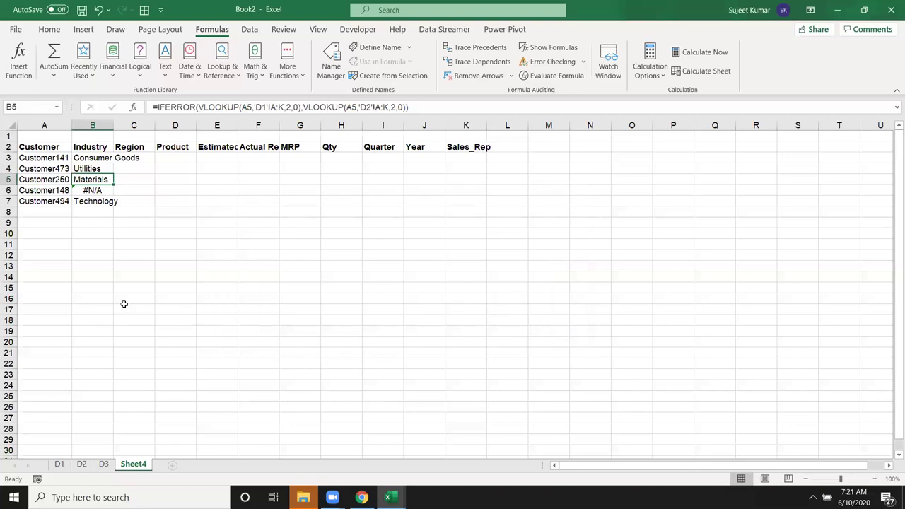
Wrap the existing B3 formula in an outer IFERROR.
click(86, 156)
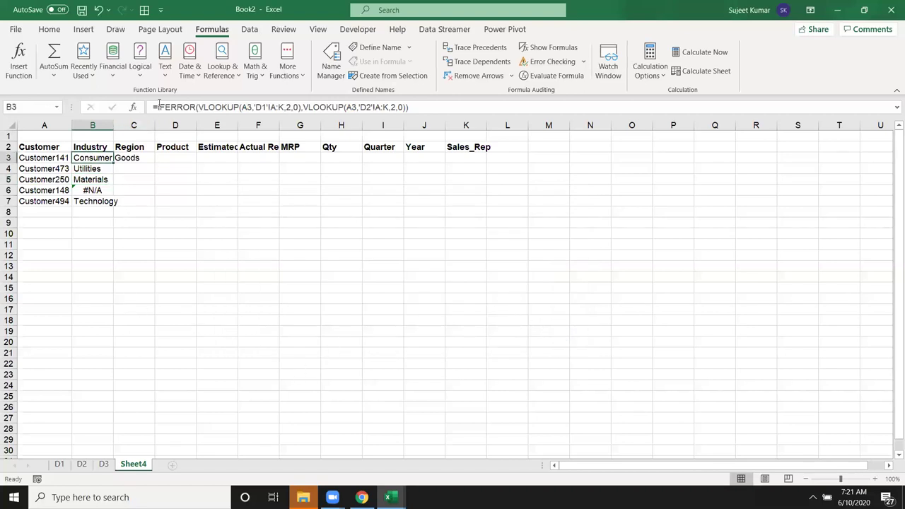
click(158, 106)
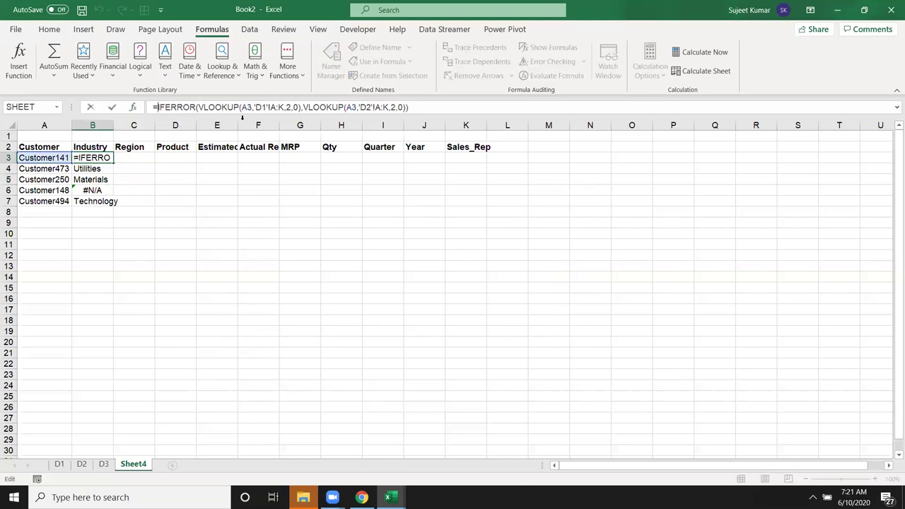
text(i)
key(Down)
key(Tab)
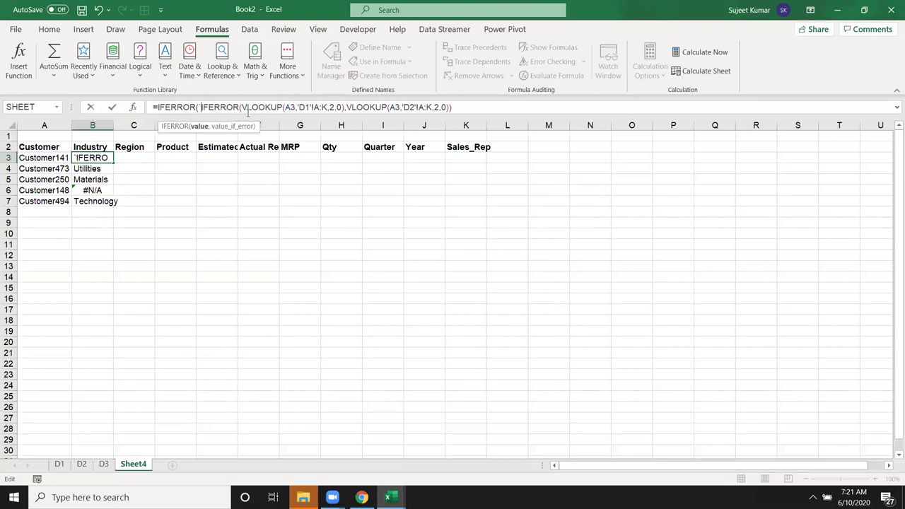
key(BackSpace)
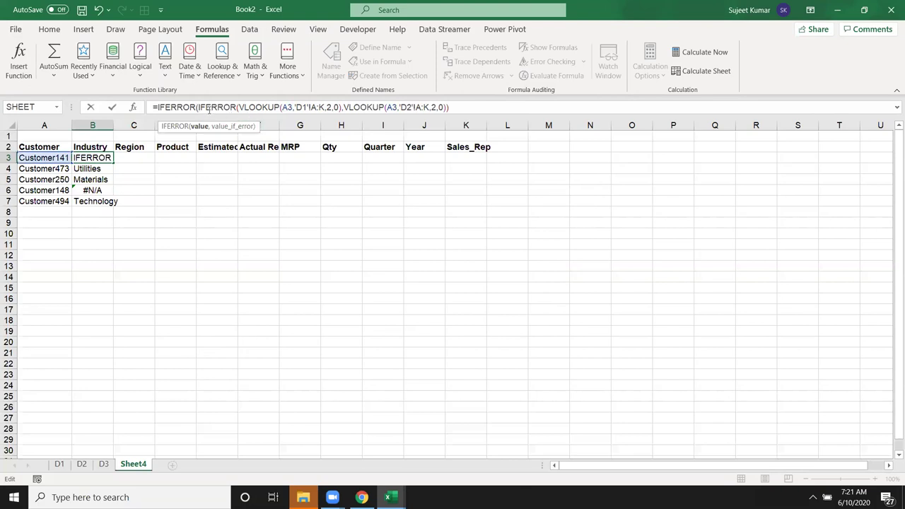
drag(217, 107, 468, 108)
click(470, 107)
Add VLOOKUP(A3,'D3'!A:K,2,0) as the third fallback and commit the formula.
text(,vl)
key(Tab)
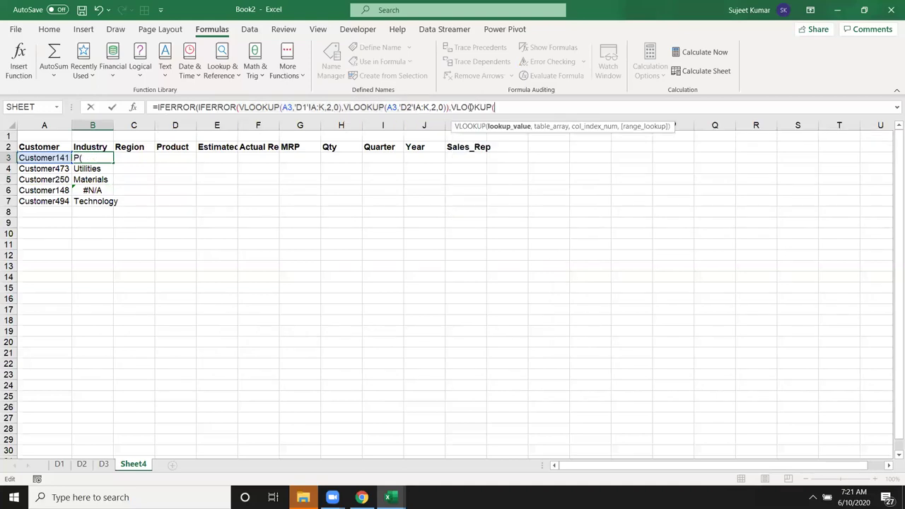
text(a3,)
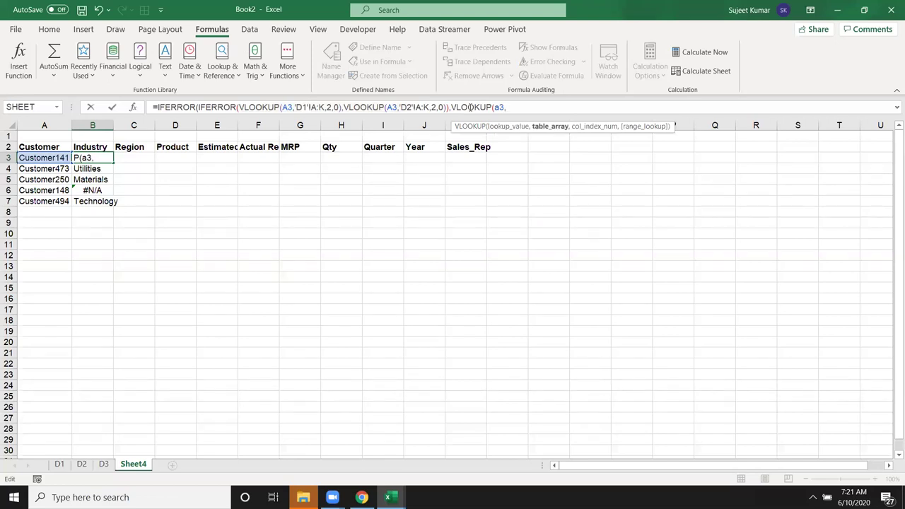
click(104, 465)
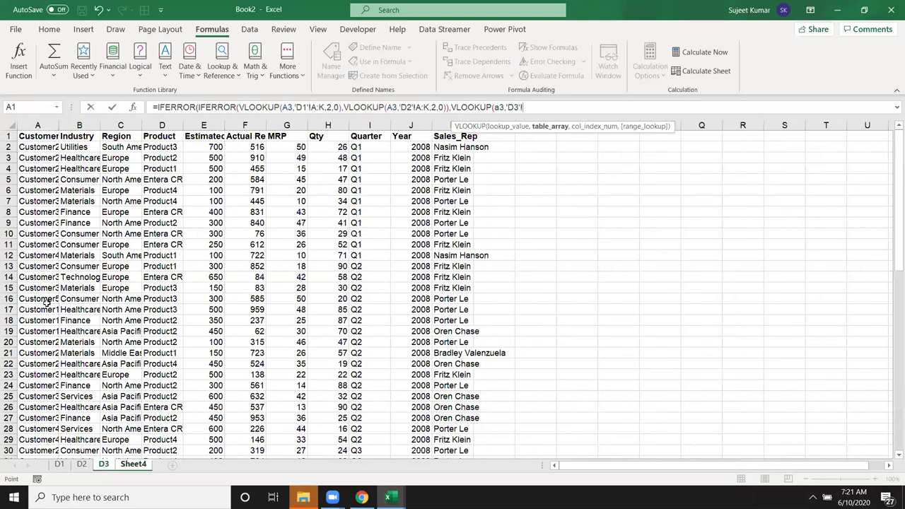
drag(39, 125, 450, 107)
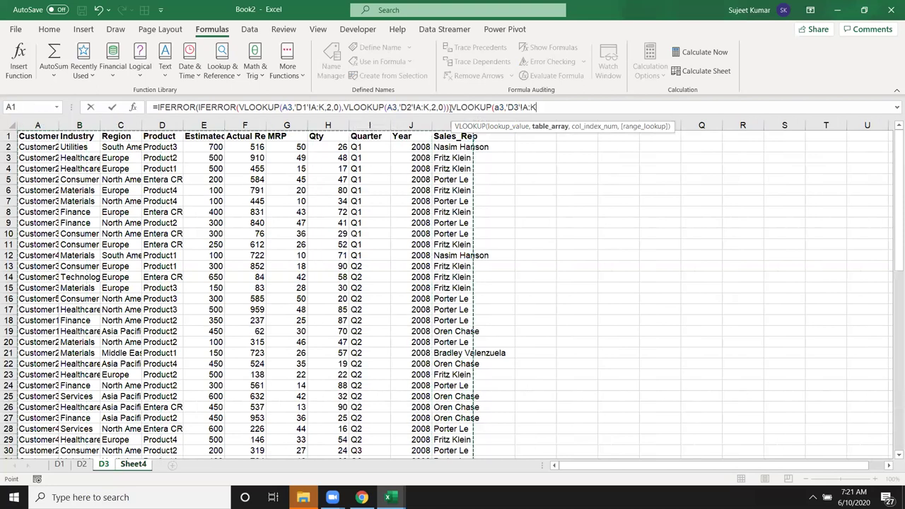
text(,2)
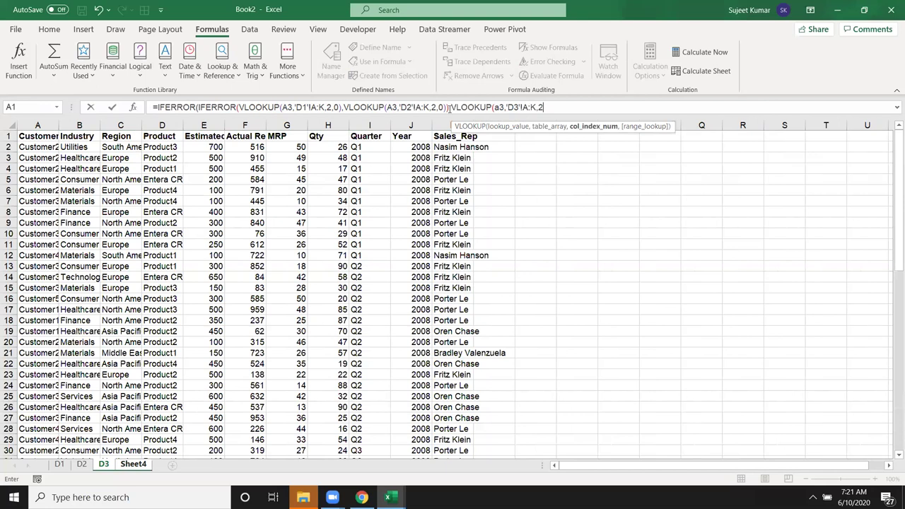
text(,0))
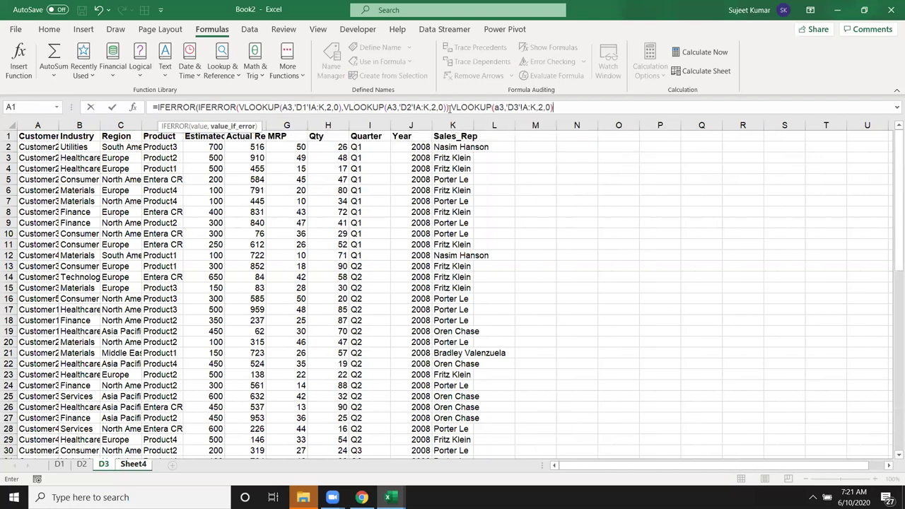
key(Return)
key(Return)
key(Up)
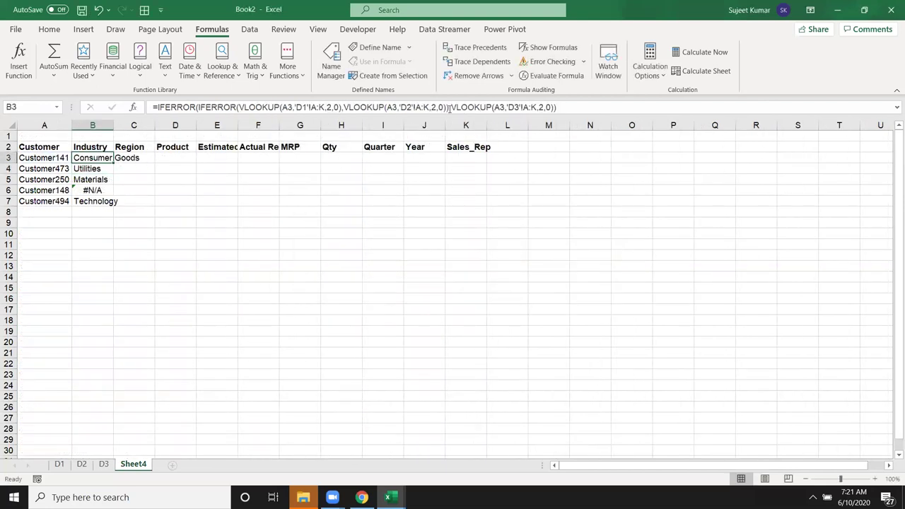
Fill the three-sheet lookup down to B7, giving Finance in B6, and autofit column B.
double_click(113, 163)
click(98, 192)
click(98, 201)
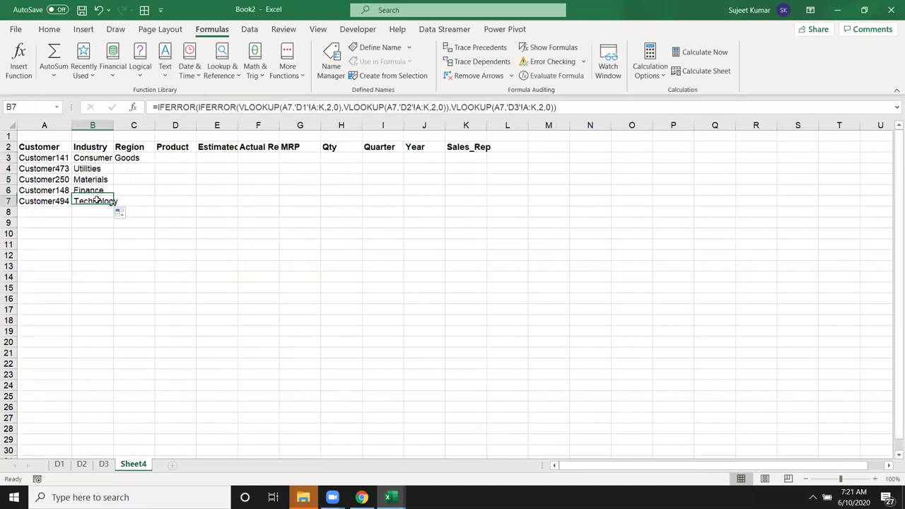
click(108, 125)
double_click(114, 125)
mouse_move(176, 161)
mouse_down()
mouse_move(507, 196)
mouse_move(519, 211)
mouse_up()
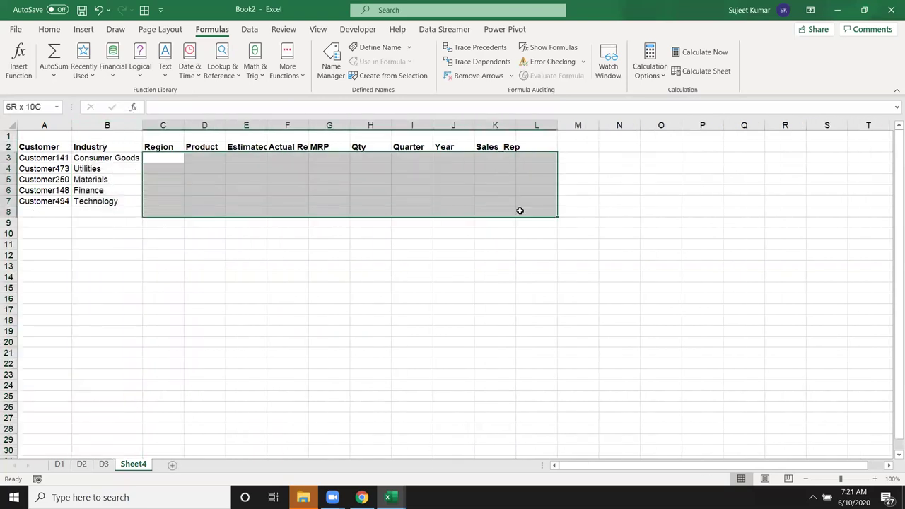
click(112, 157)
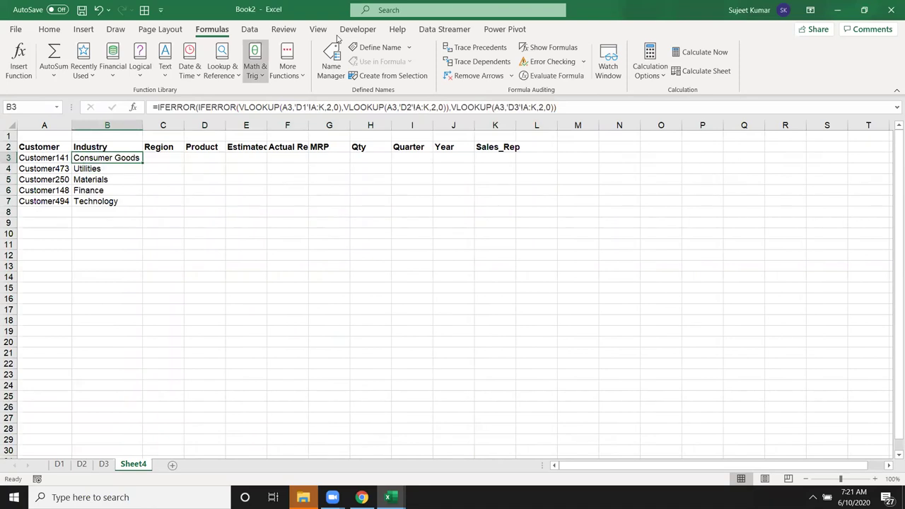